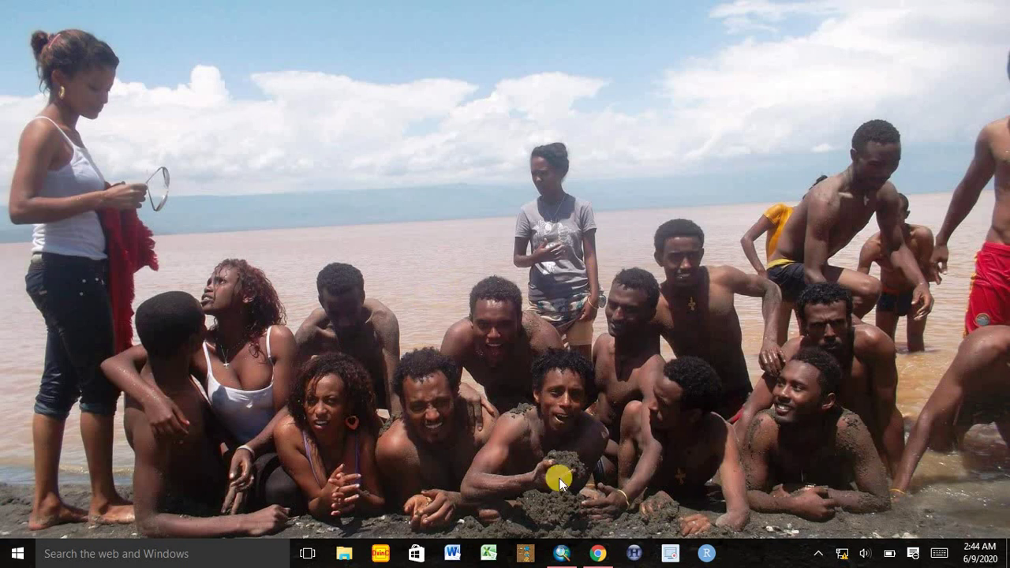
Bring ArcMap forward and collapse the Map Algebra and Spatial Analyst Tools groups.
left_click(560, 557)
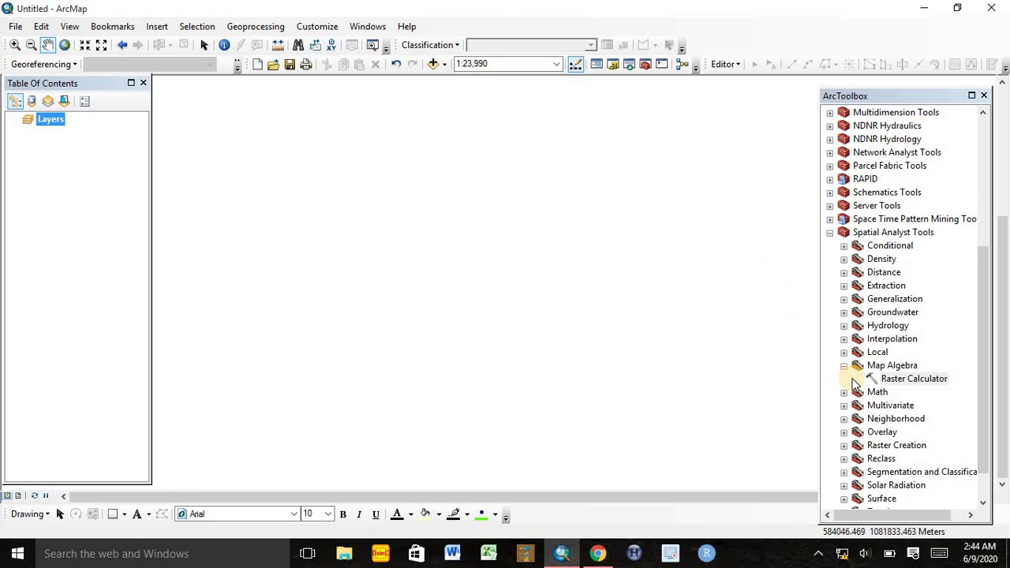
left_click(844, 366)
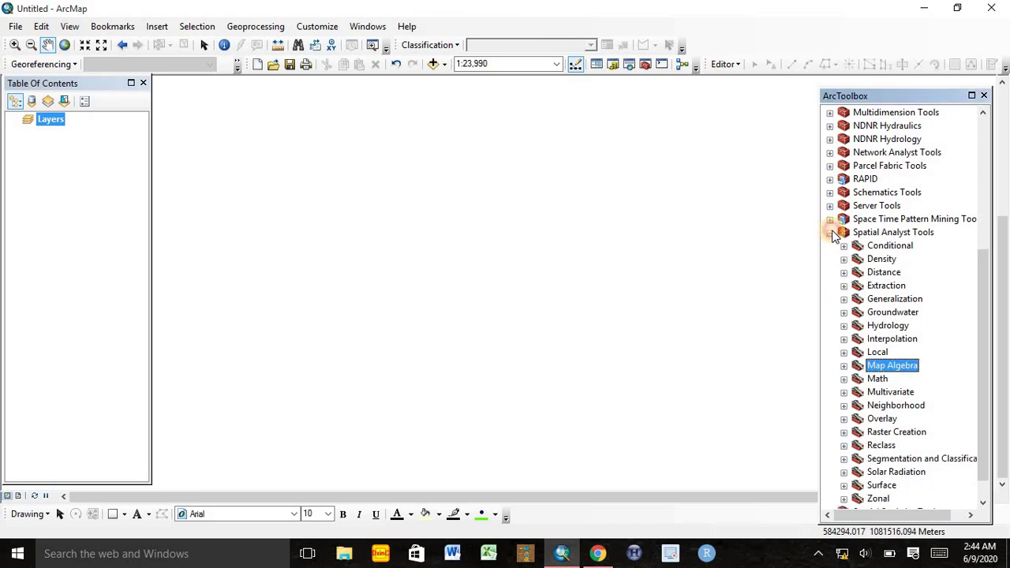
left_click(830, 232)
left_click(523, 230)
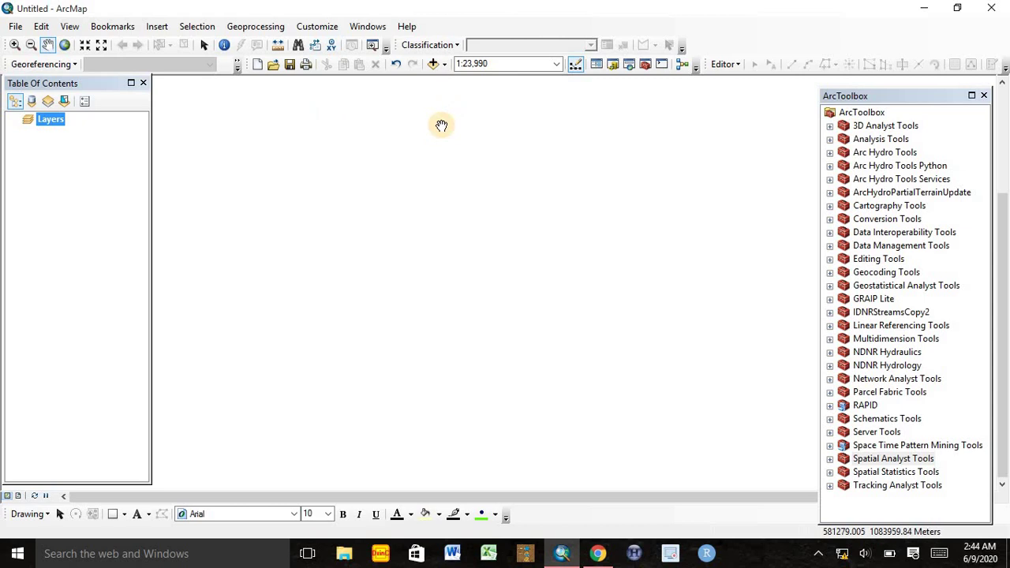
Add the r_actors raster from the R_factor folder to the map.
left_click(434, 64)
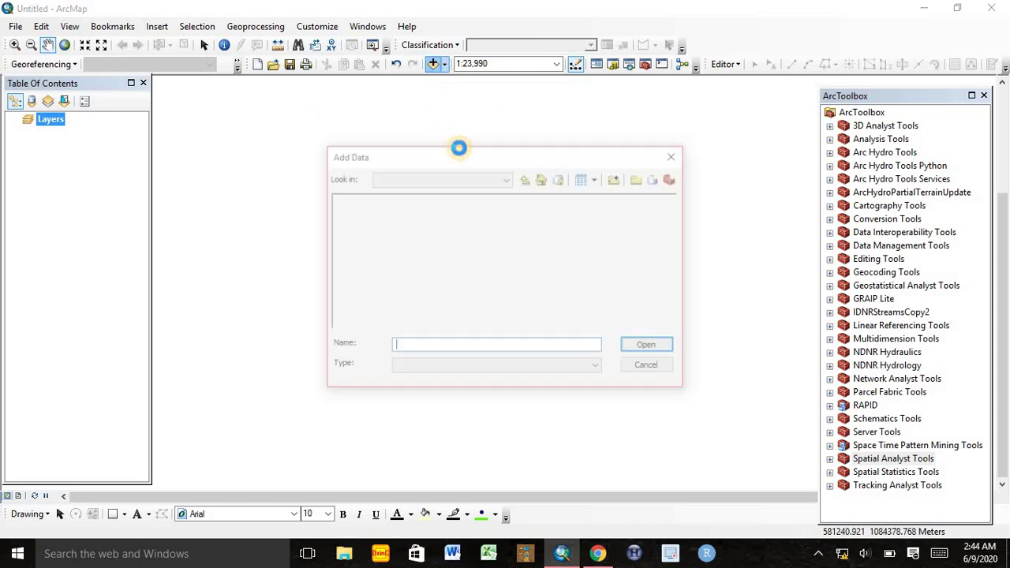
left_click(527, 178)
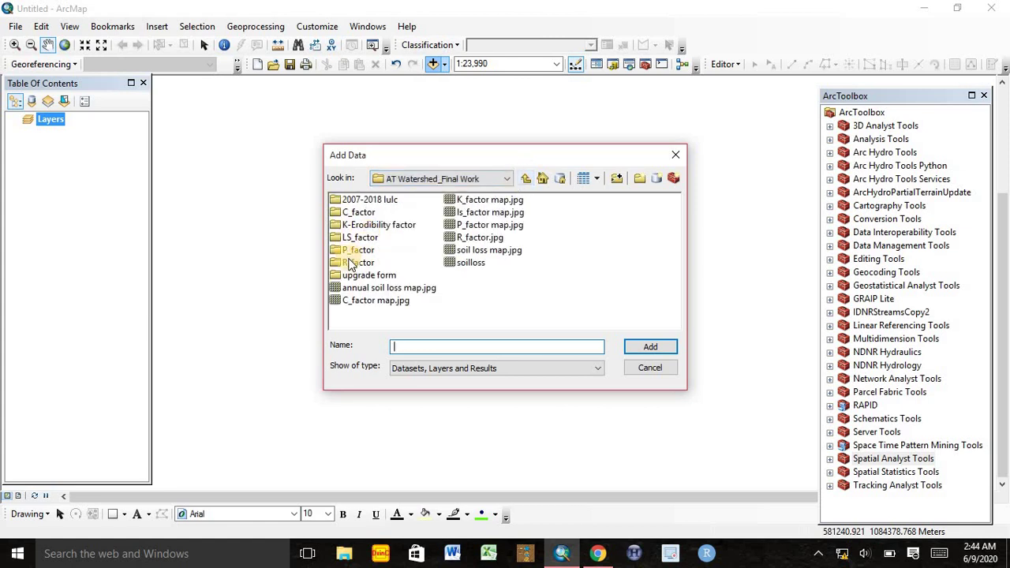
double_click(355, 263)
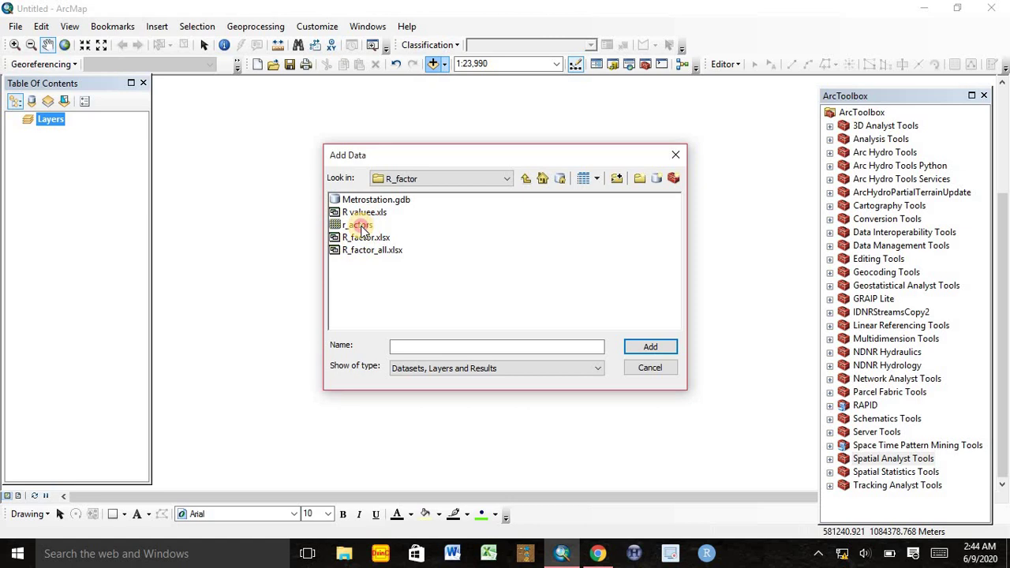
left_click(355, 224)
left_click(650, 347)
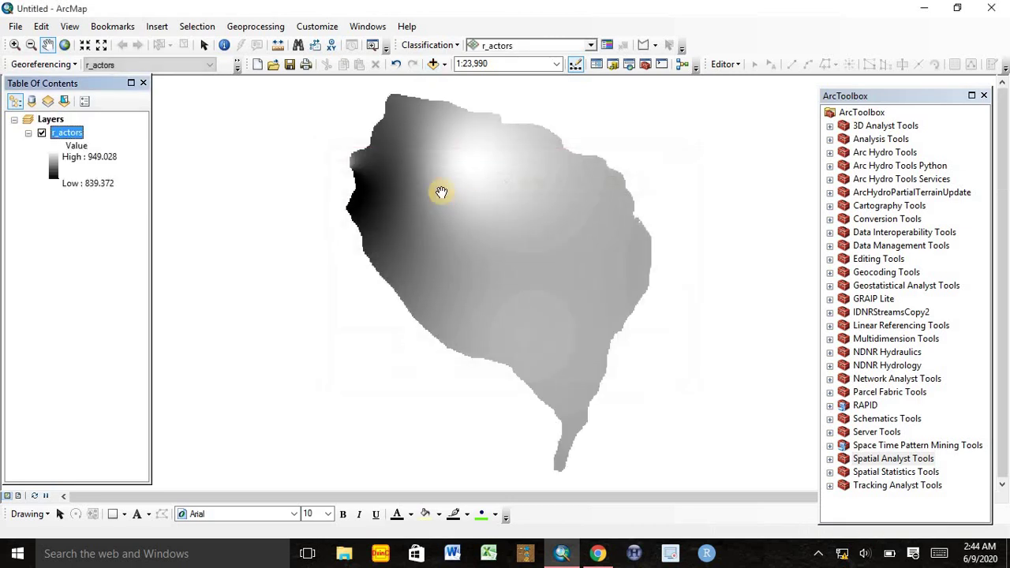
Add k-raster from the K-Erodibility factor folder, dismissing the coordinate system warning.
left_click(432, 64)
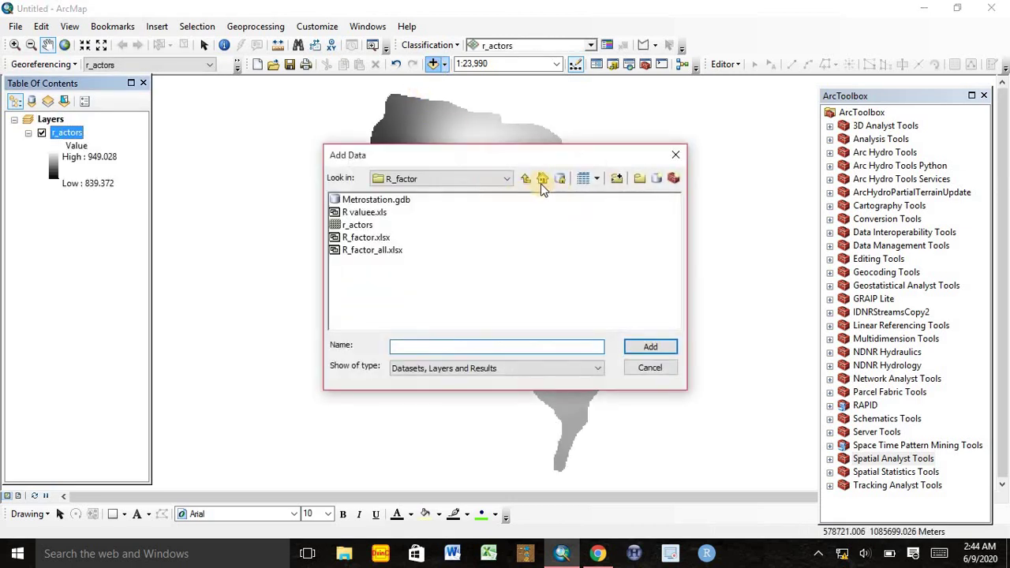
left_click(525, 178)
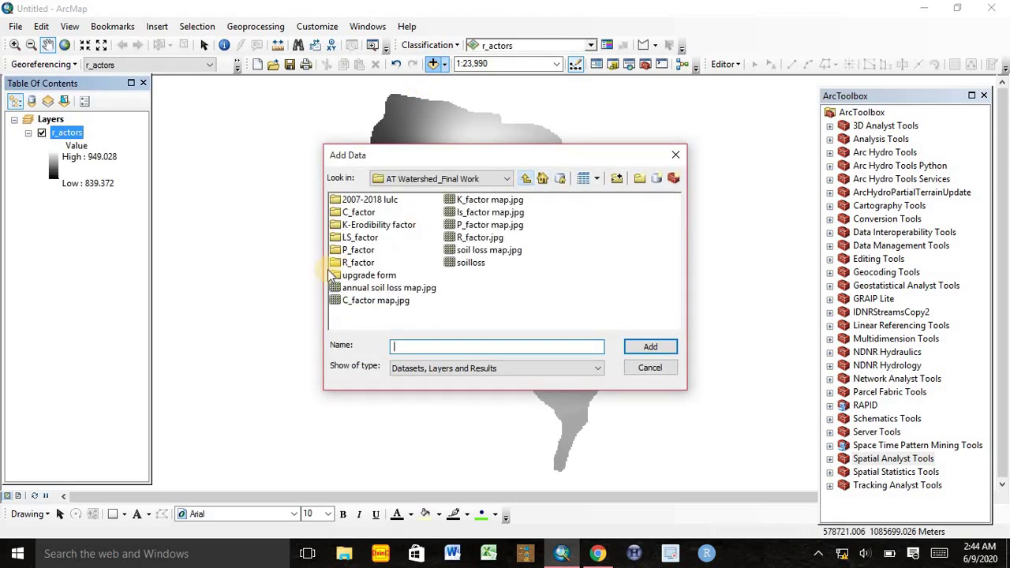
double_click(356, 225)
left_click(357, 226)
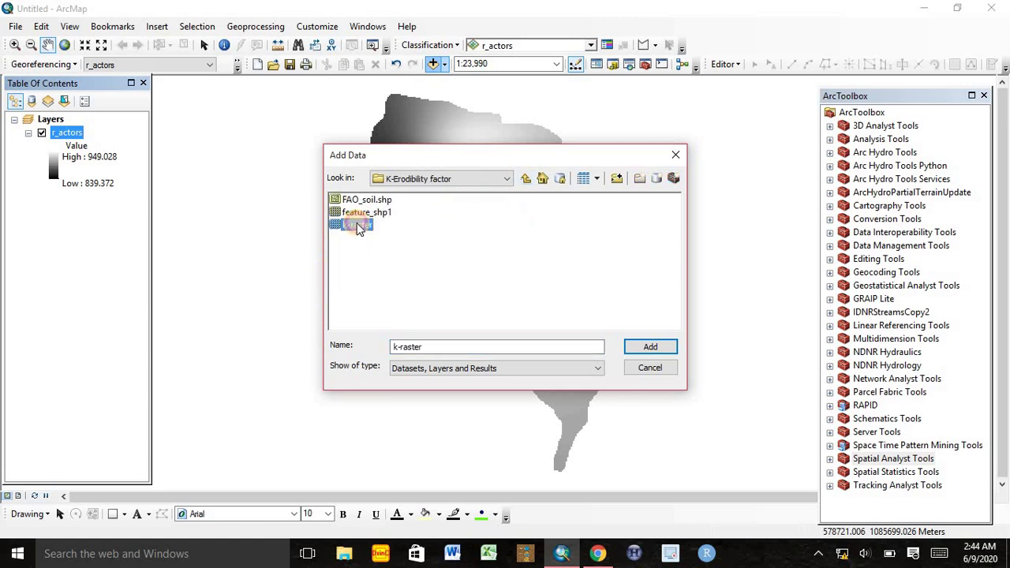
left_click(647, 348)
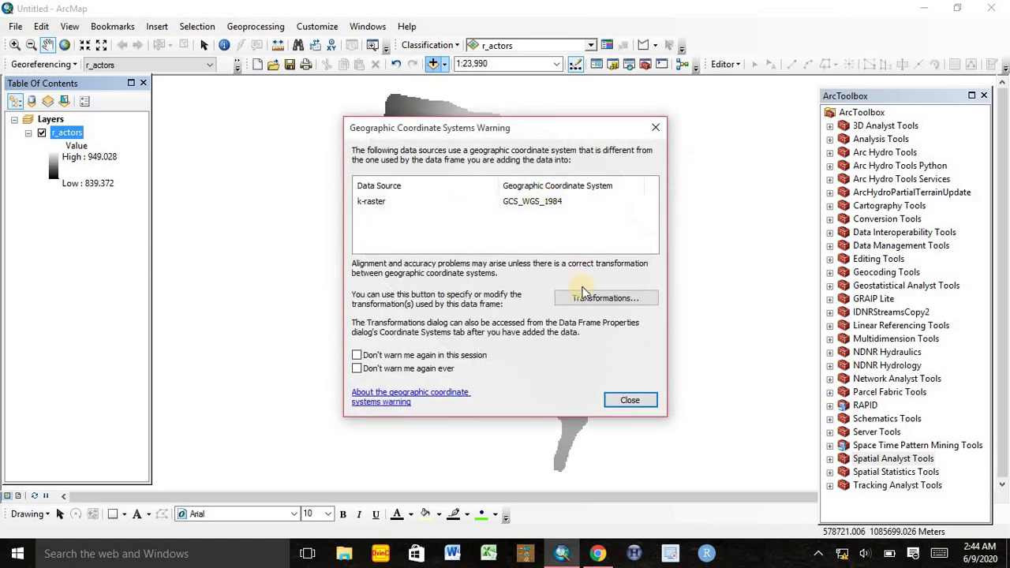
left_click(624, 400)
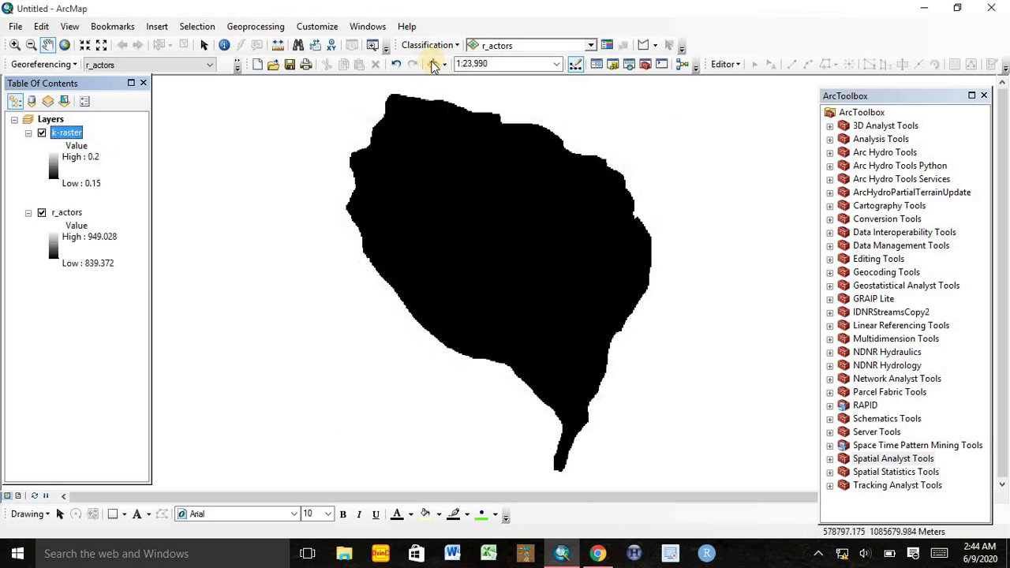
Add the c_factor raster from the C_factor folder to the map.
left_click(434, 64)
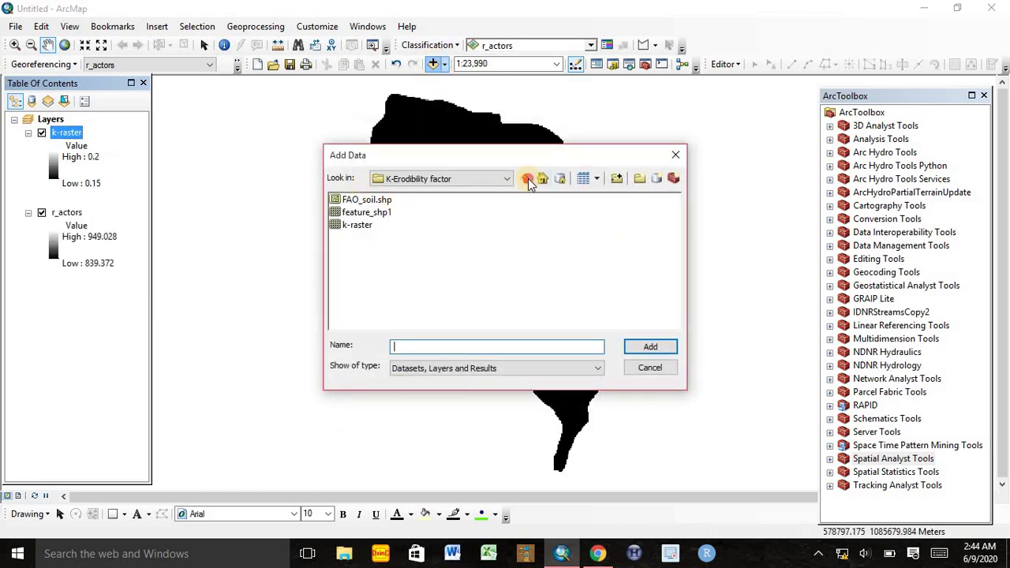
left_click(527, 178)
double_click(357, 213)
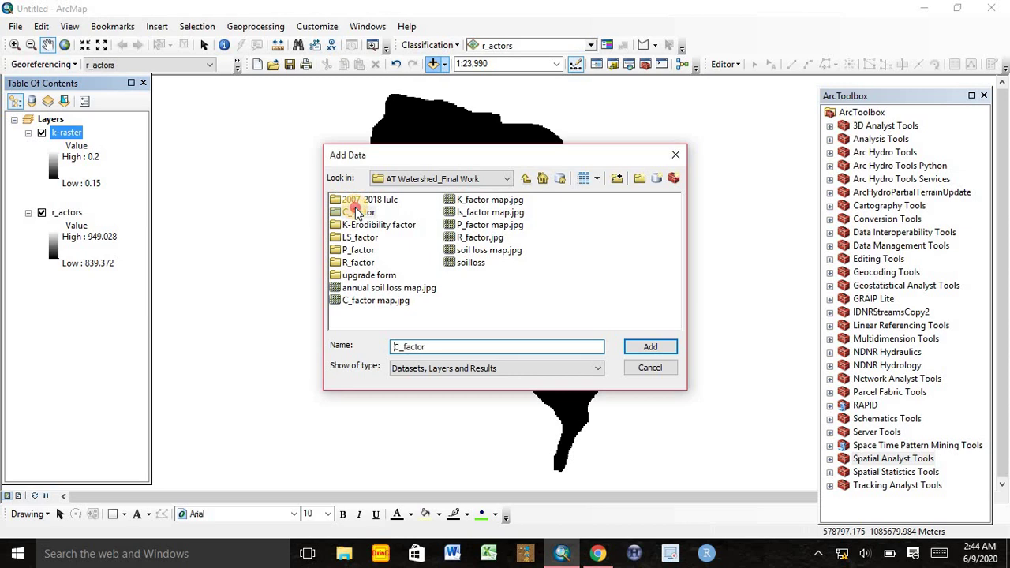
left_click(370, 226)
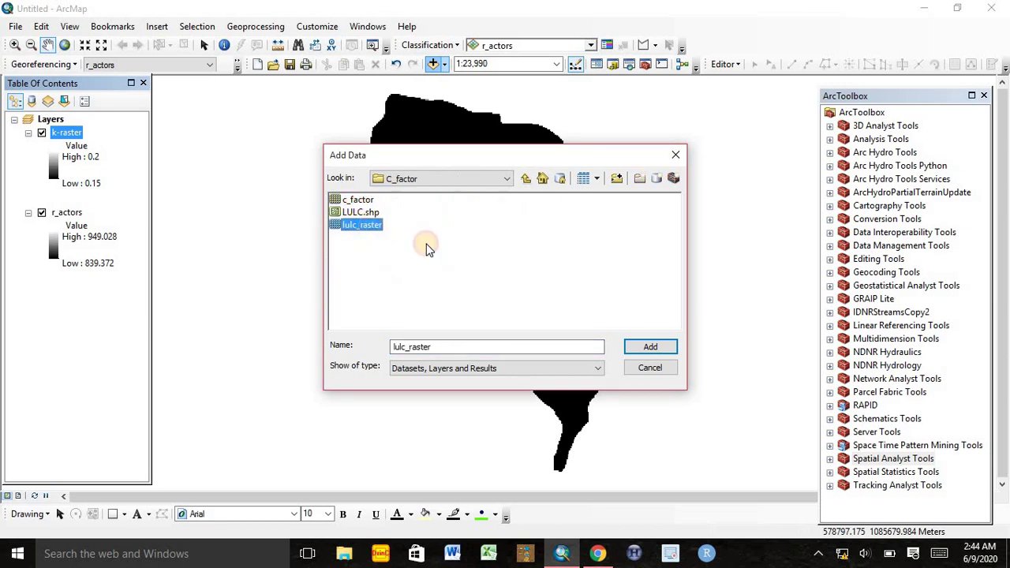
left_click(357, 212)
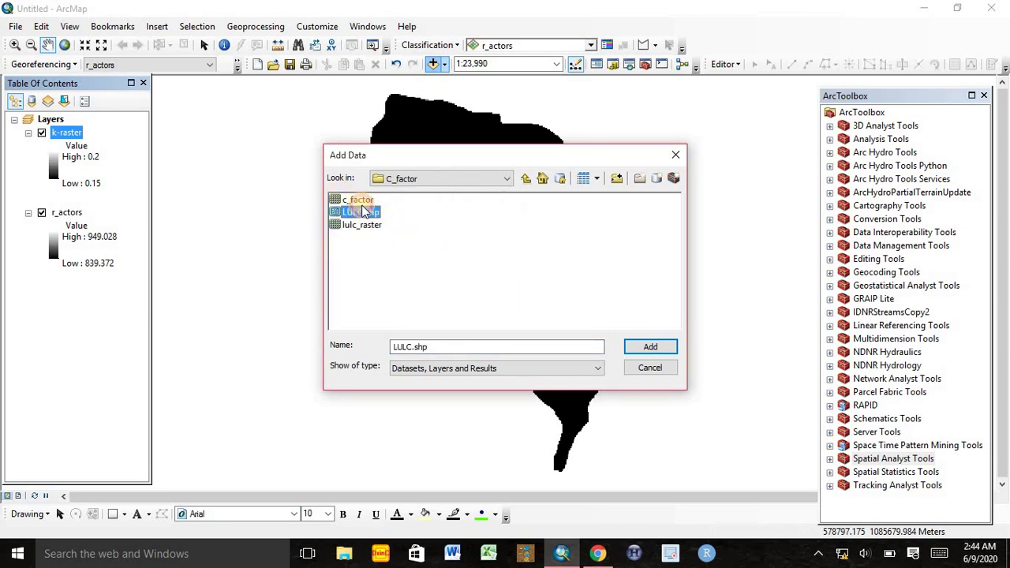
left_click(356, 200)
left_click(649, 349)
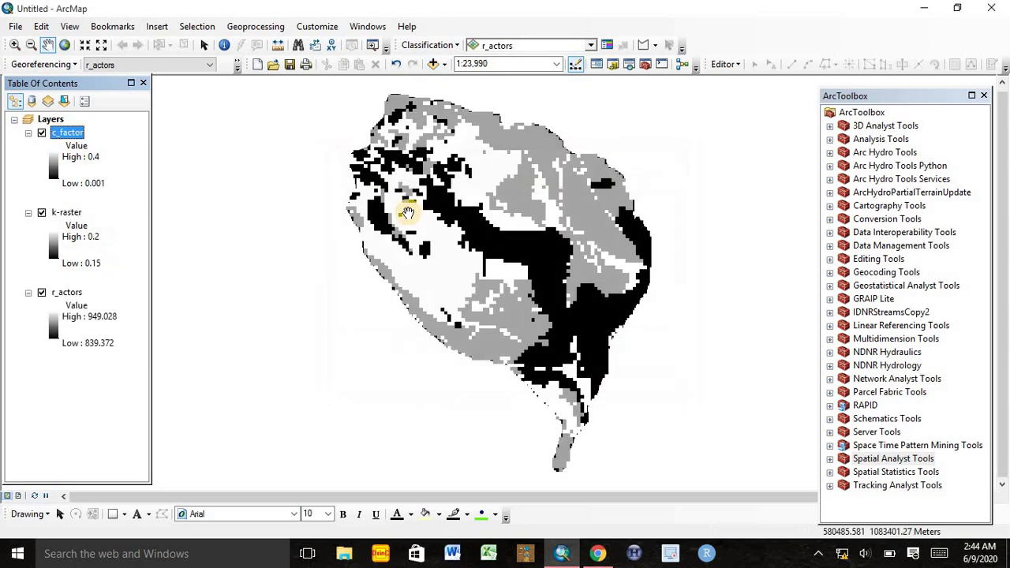
Add the ls_real raster from the LS_factor folder, dismissing the coordinate warning.
left_click(433, 64)
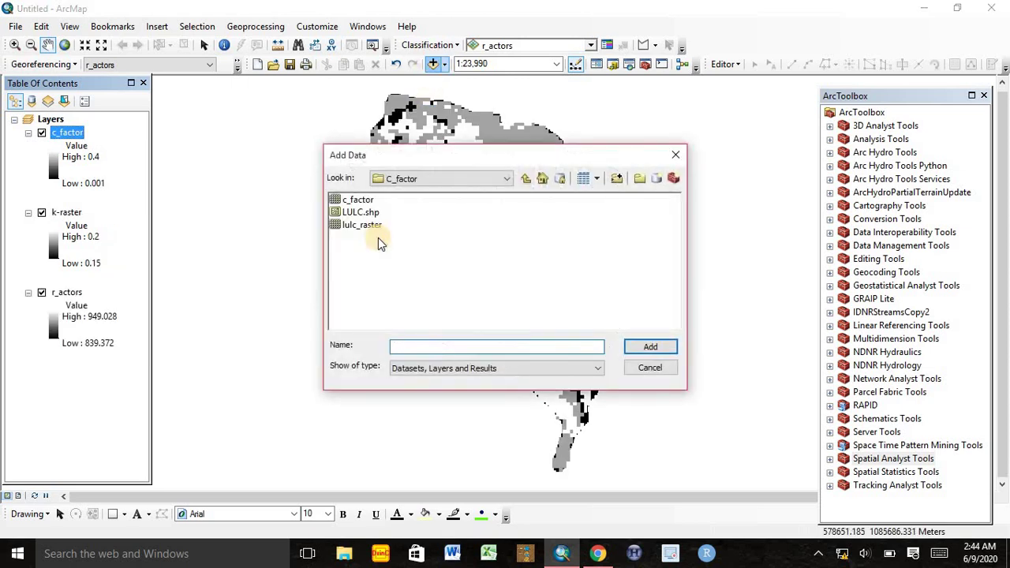
left_click(526, 178)
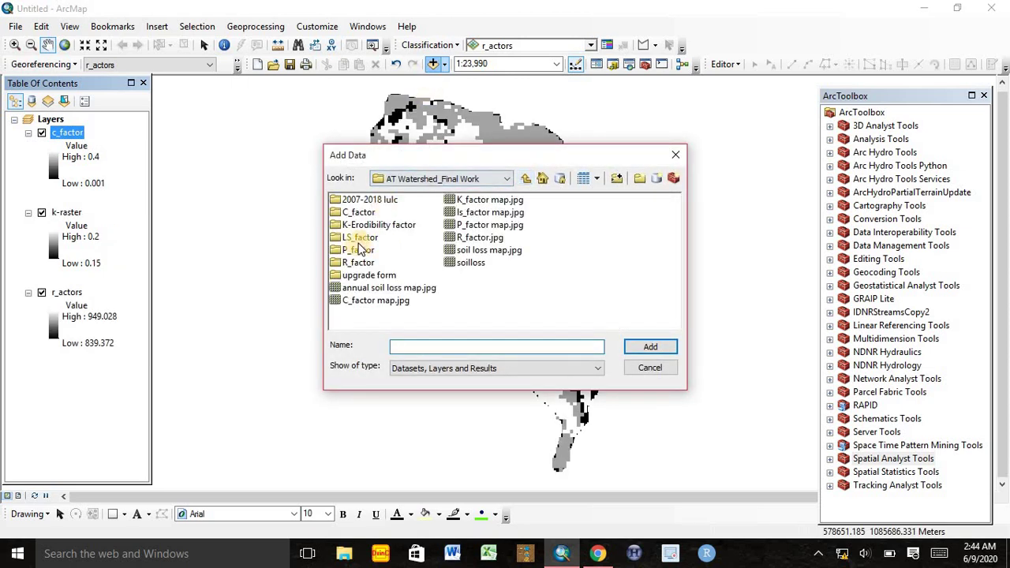
left_click(361, 237)
double_click(361, 237)
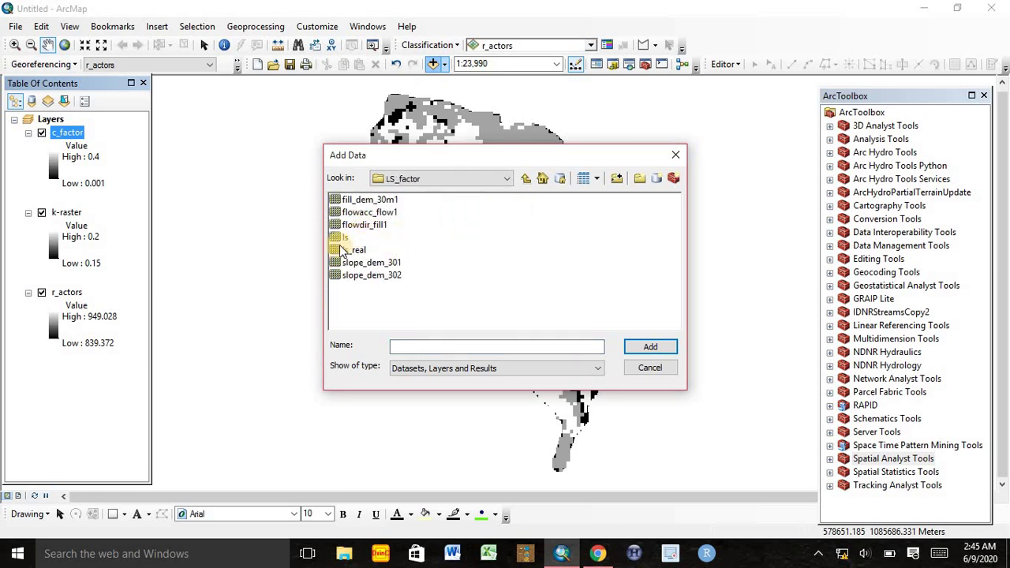
left_click(354, 249)
left_click(648, 346)
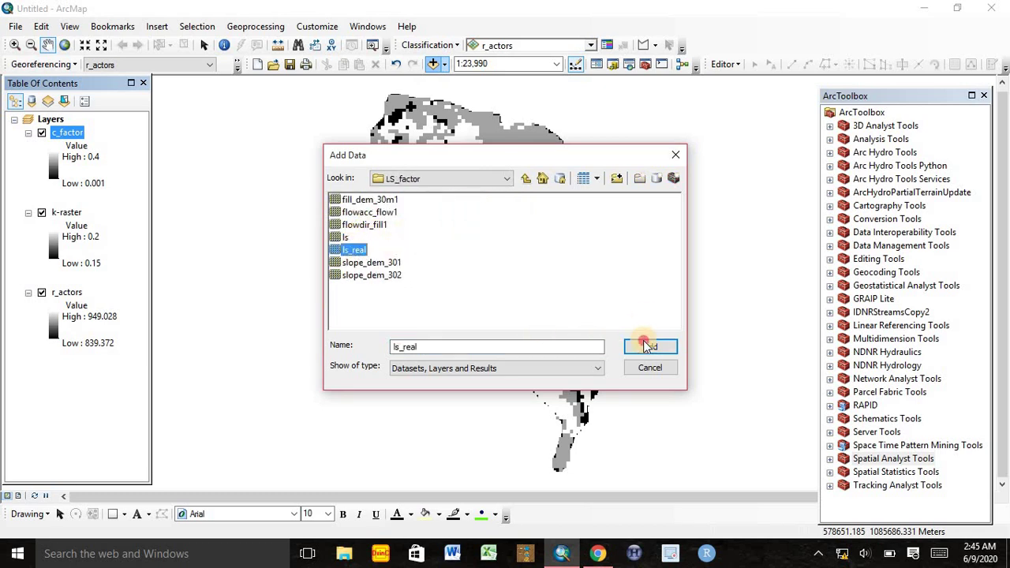
left_click(628, 401)
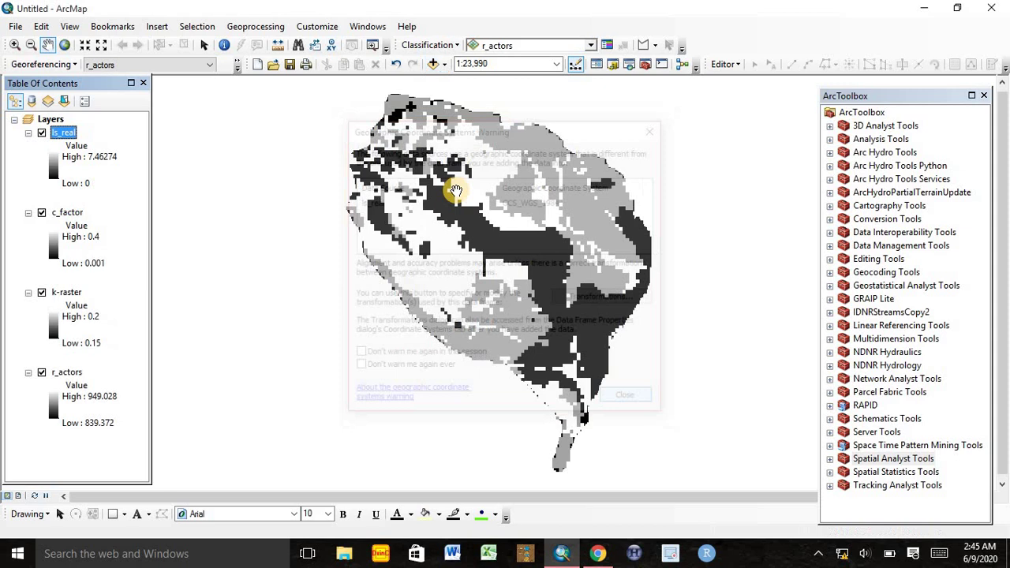
Add the p_fact_final raster from the P_factor folder to the map.
left_click(434, 64)
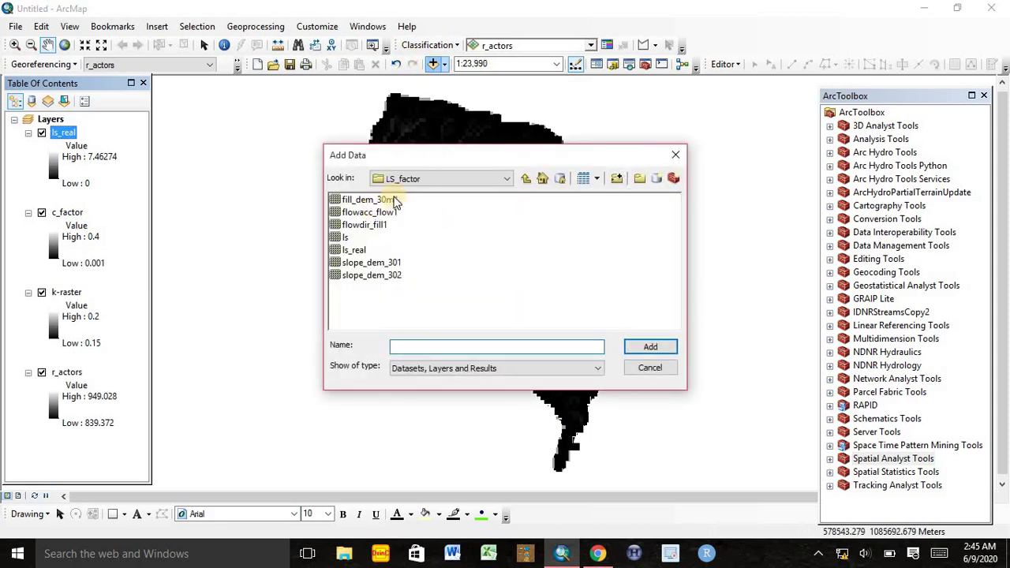
left_click(526, 177)
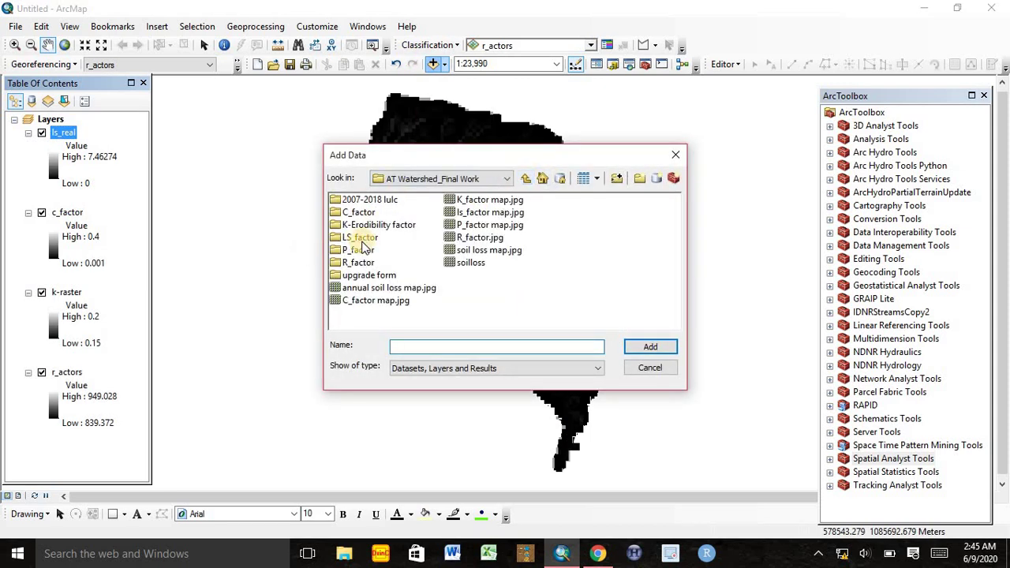
double_click(357, 250)
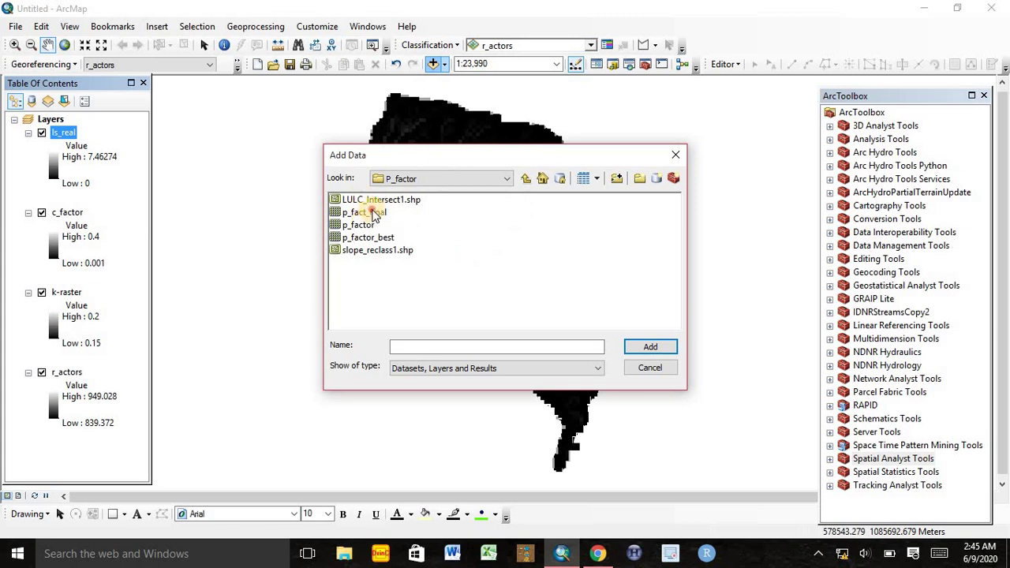
left_click(364, 212)
left_click(648, 346)
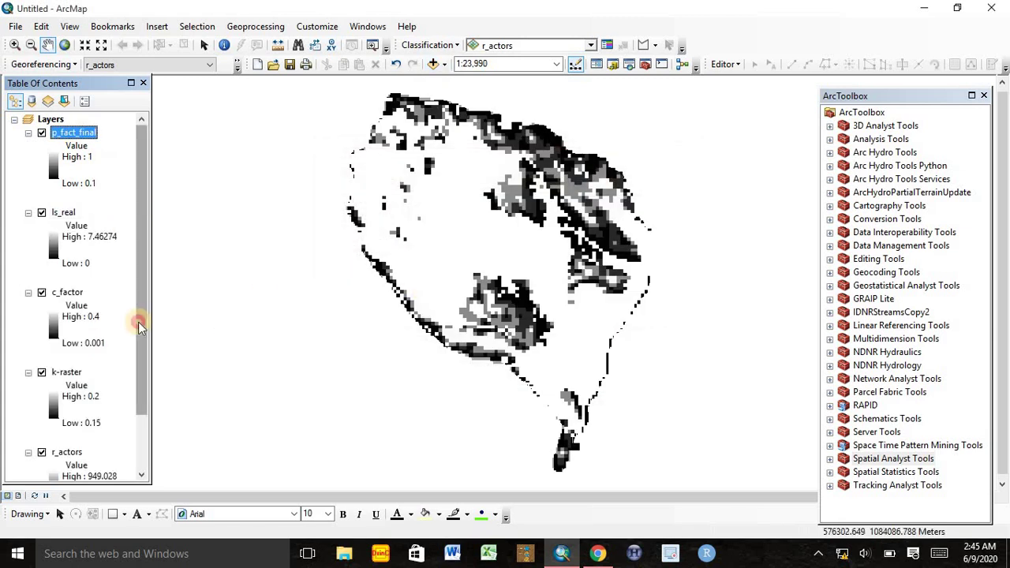
scroll(140, 321, "down", 2)
left_click_drag(145, 239, 142, 149)
mouse_move(140, 155)
left_mouse_down()
mouse_move(146, 247)
mouse_move(142, 140)
left_mouse_up()
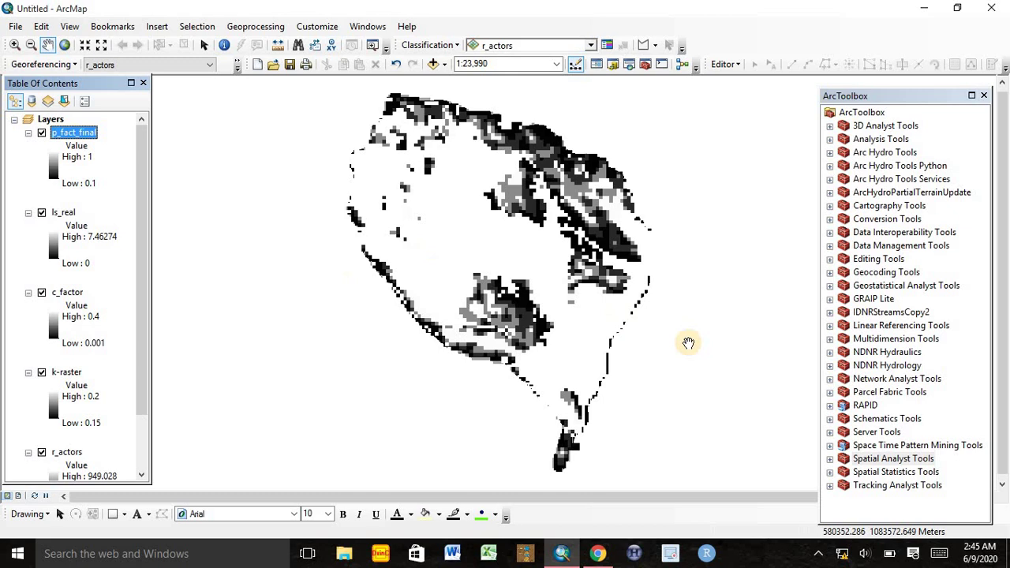
Open the Raster Calculator from Spatial Analyst Tools > Map Algebra.
left_click(830, 459)
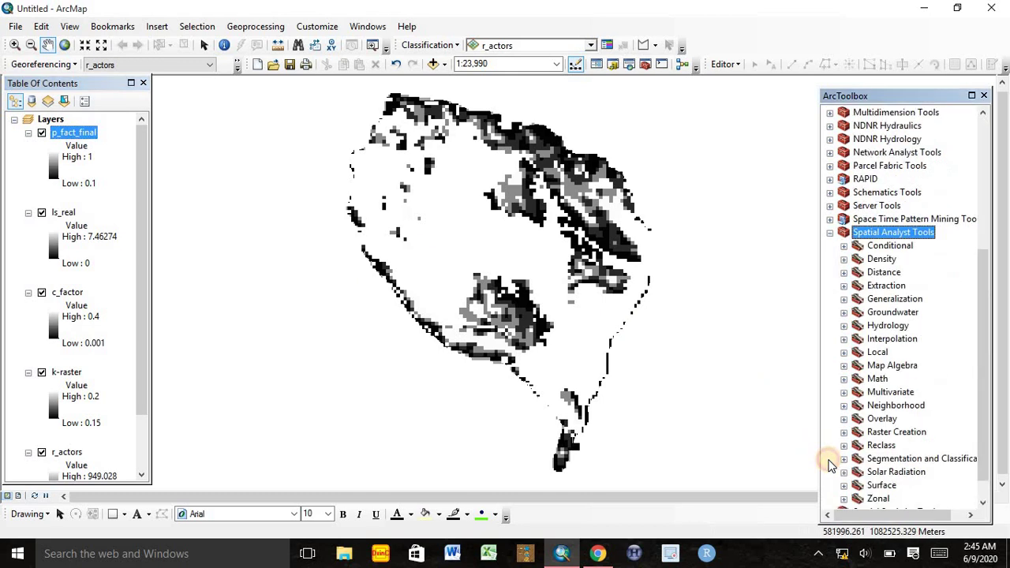
left_click(844, 365)
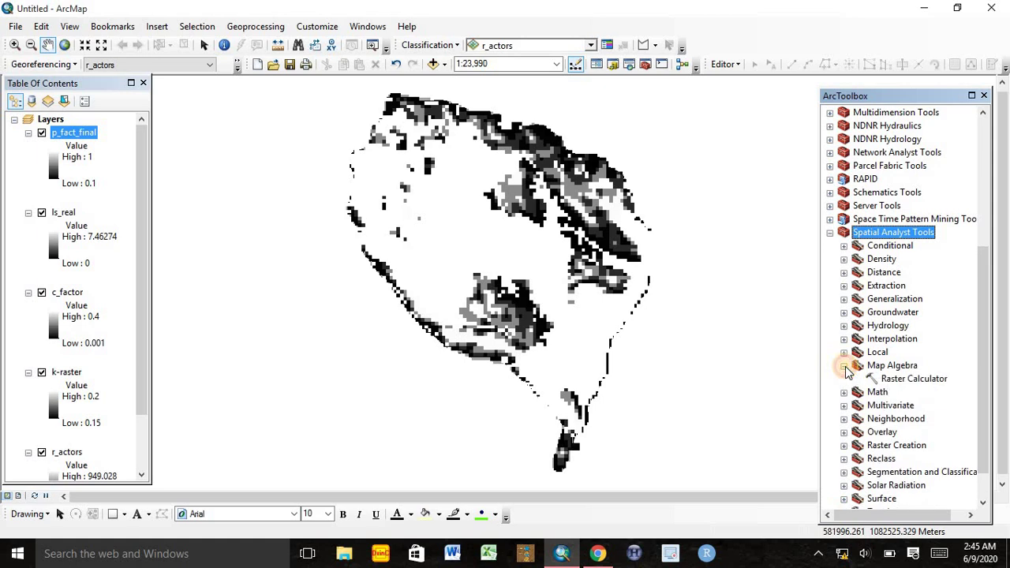
double_click(914, 380)
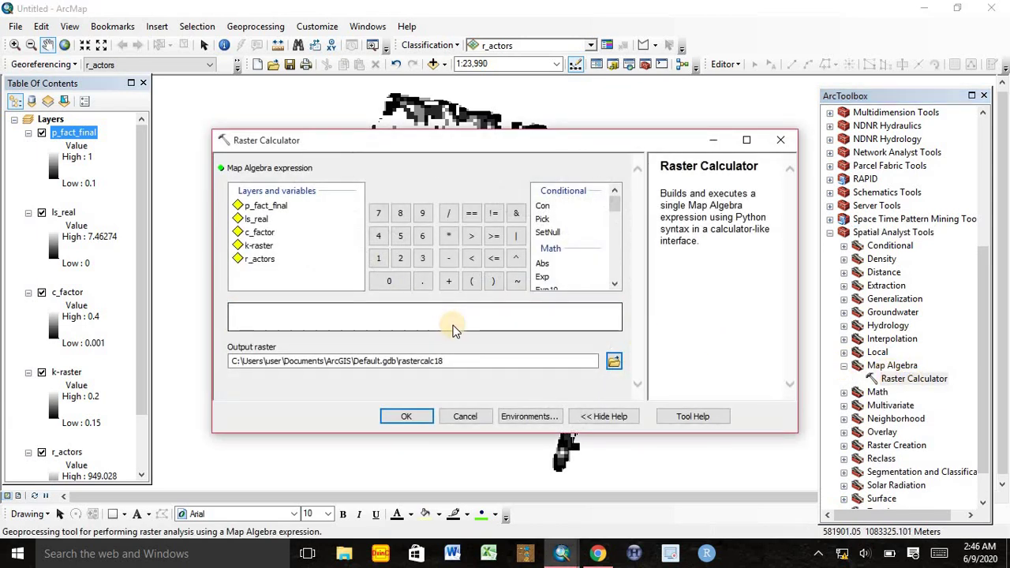
left_click(269, 316)
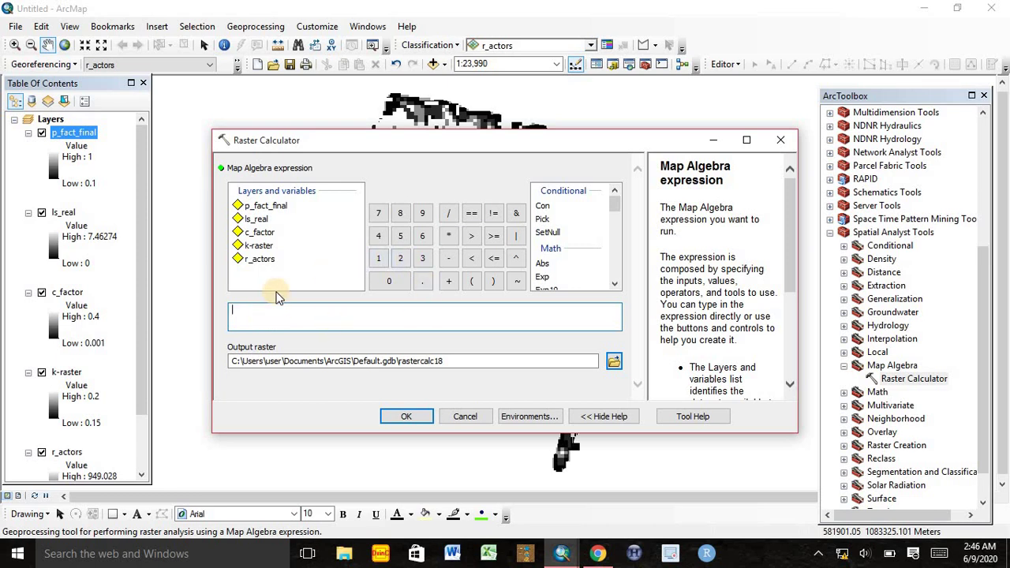
Build the expression "r_actors" * "k-raster" * "c_factor" * "ls_real" * "p_fact_final".
double_click(260, 260)
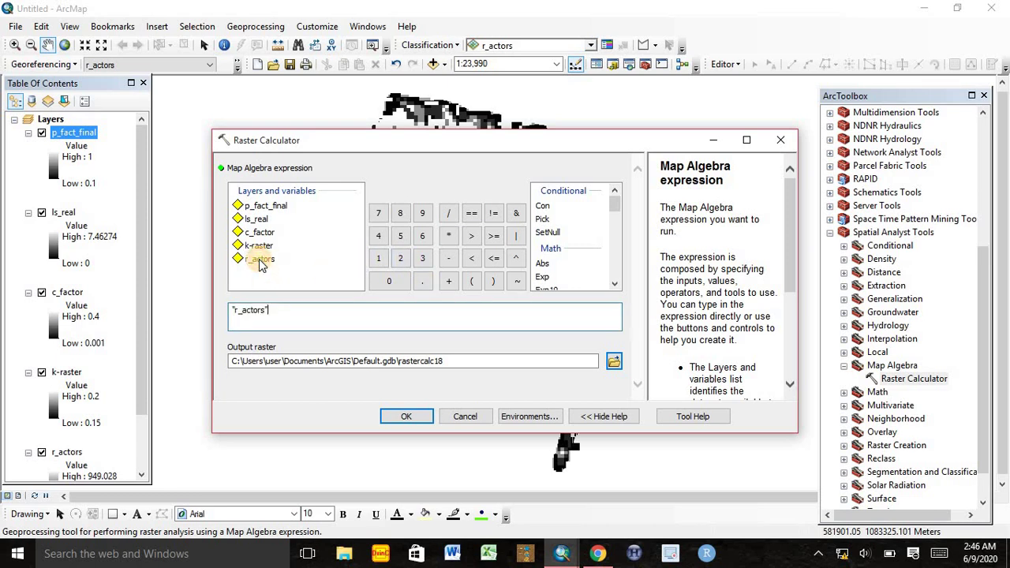
left_click(449, 236)
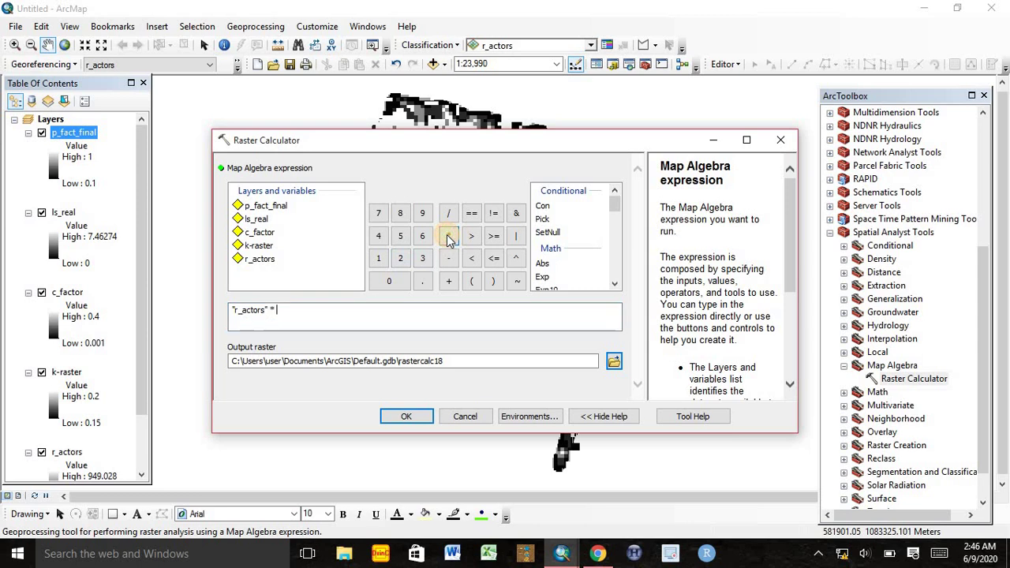
double_click(258, 246)
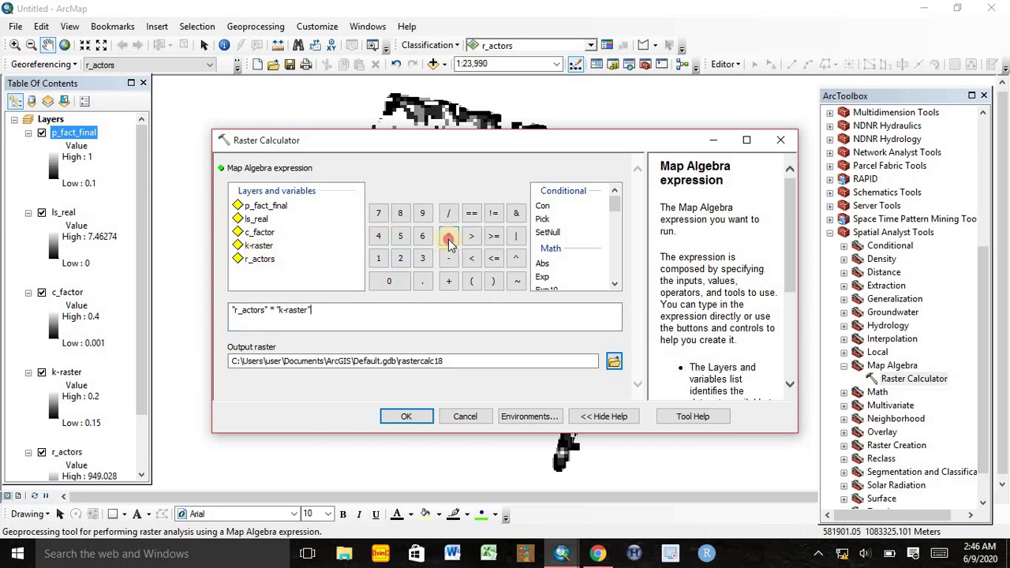
left_click(449, 236)
double_click(261, 233)
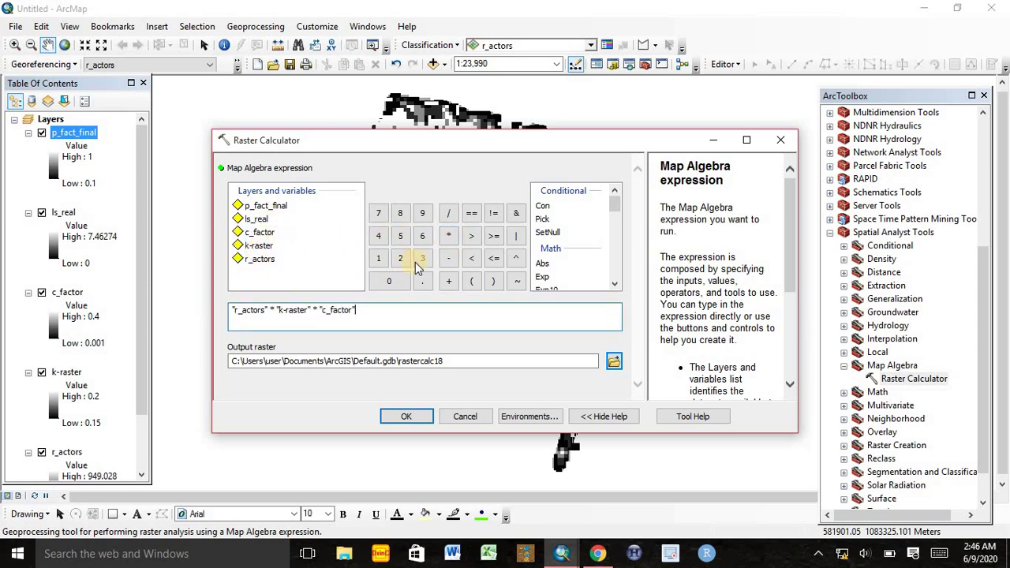
left_click(449, 236)
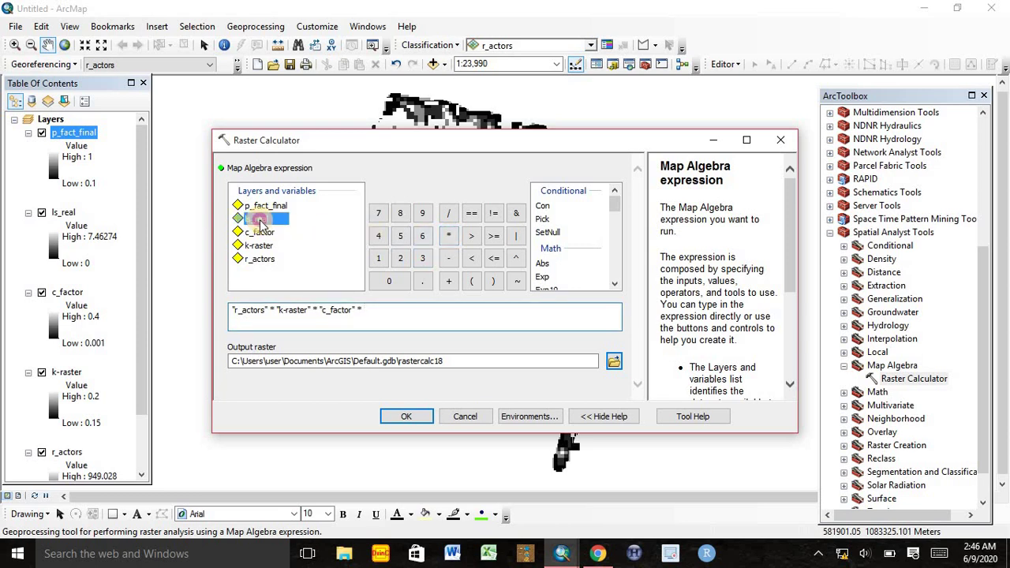
double_click(256, 218)
left_click(449, 236)
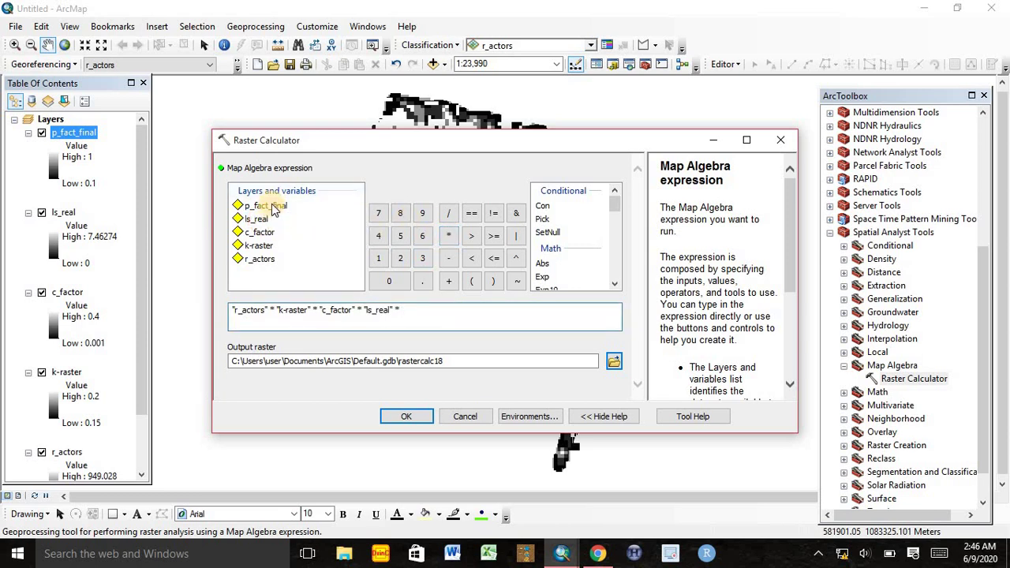
double_click(265, 205)
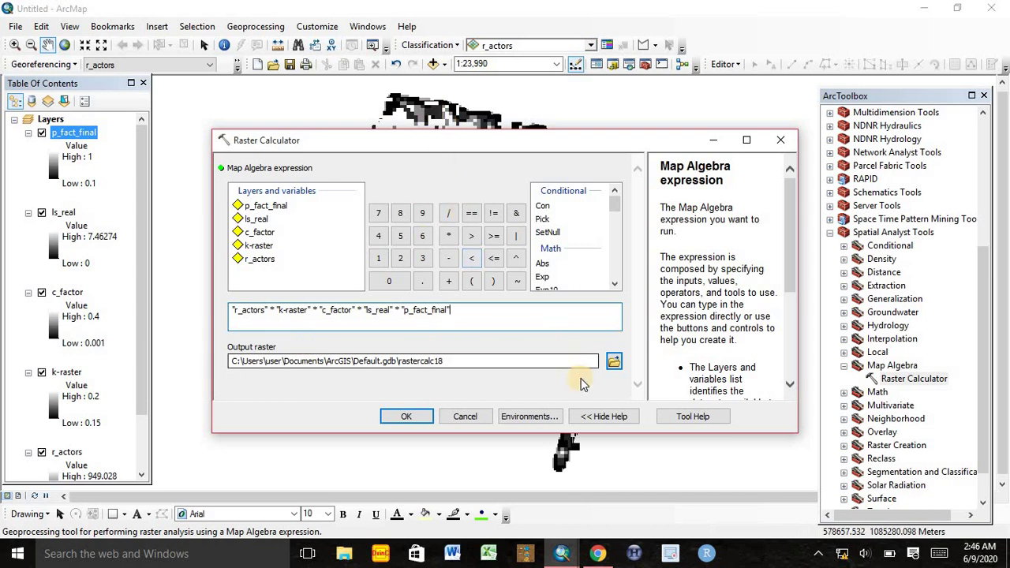
Try naming the output raster in the default location, then dismiss the ERROR 000725 message.
left_click(612, 360)
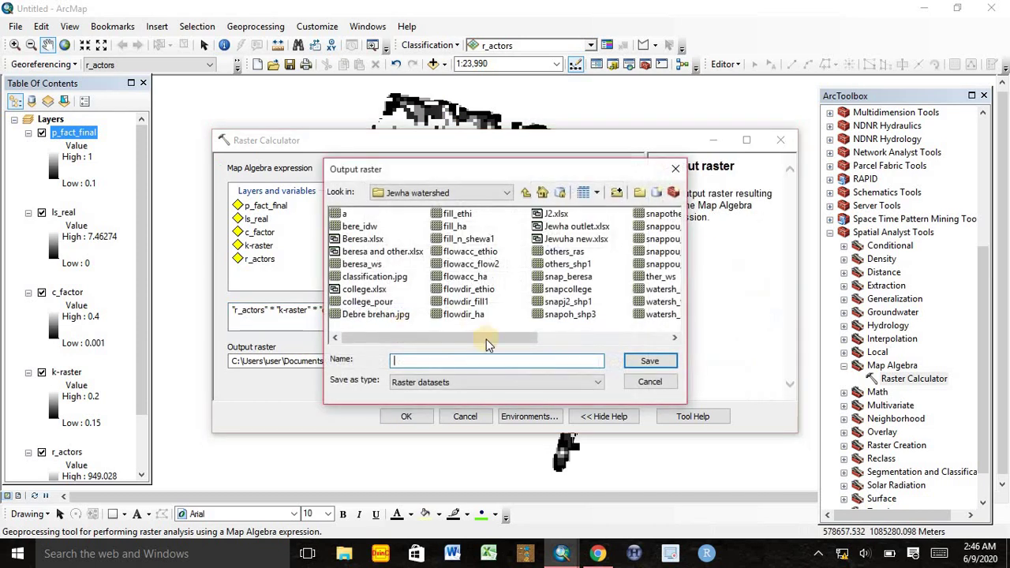
left_click(405, 359)
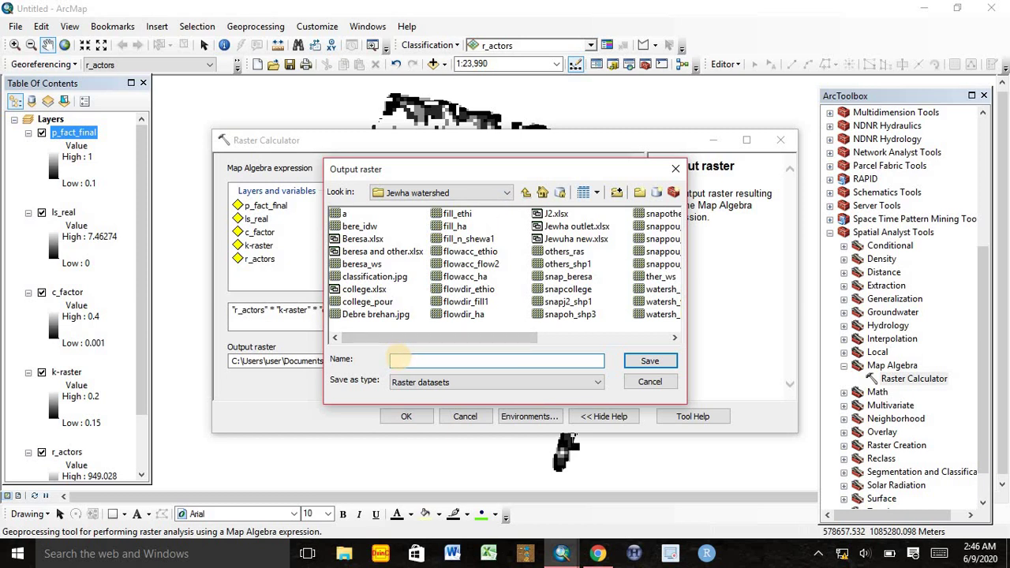
left_click(647, 361)
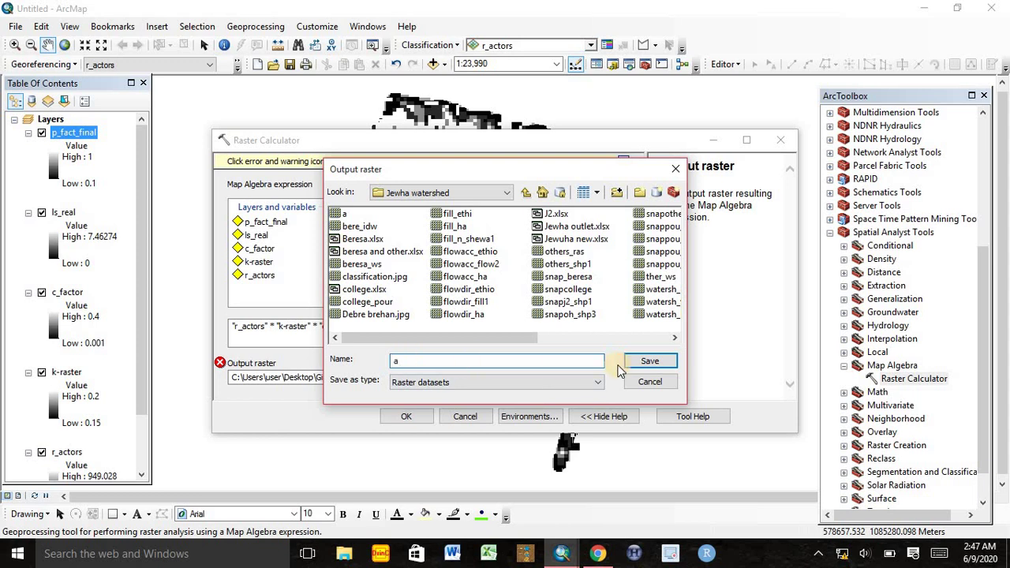
left_click(660, 362)
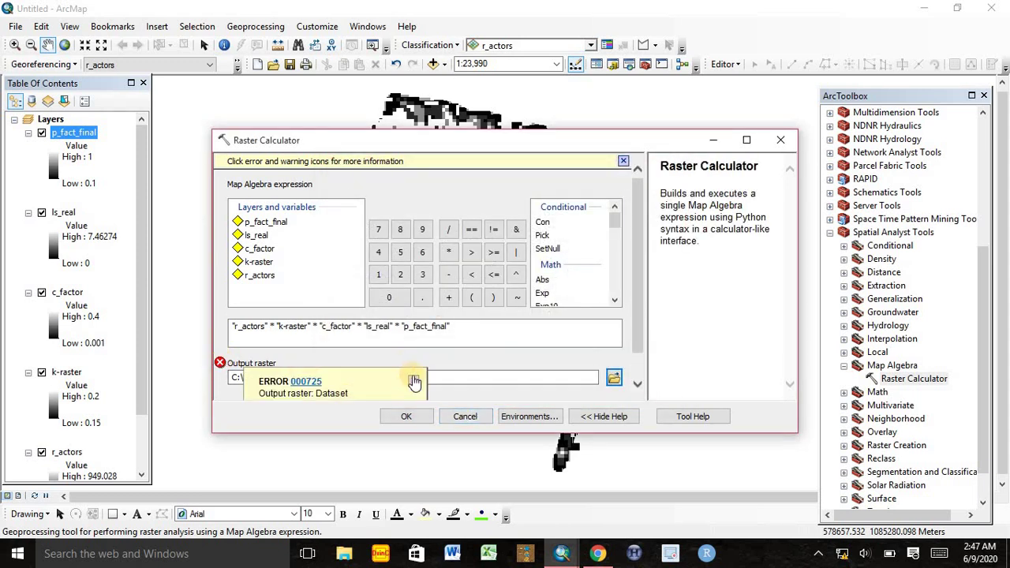
left_click(413, 382)
Save the output raster as soil_loss in the Gis data\AT Watershed_Final Work folder.
left_click(614, 362)
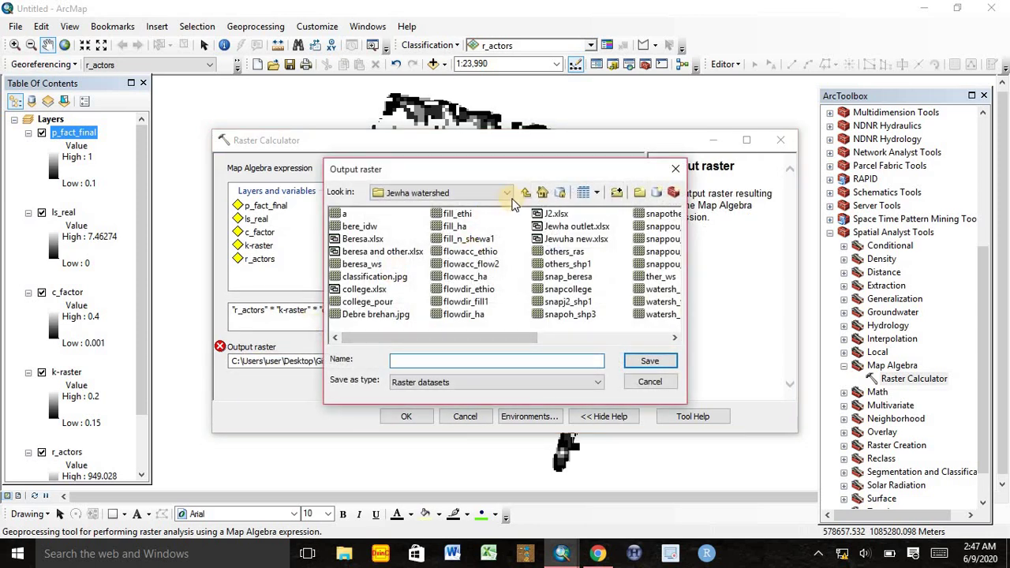
left_click(525, 192)
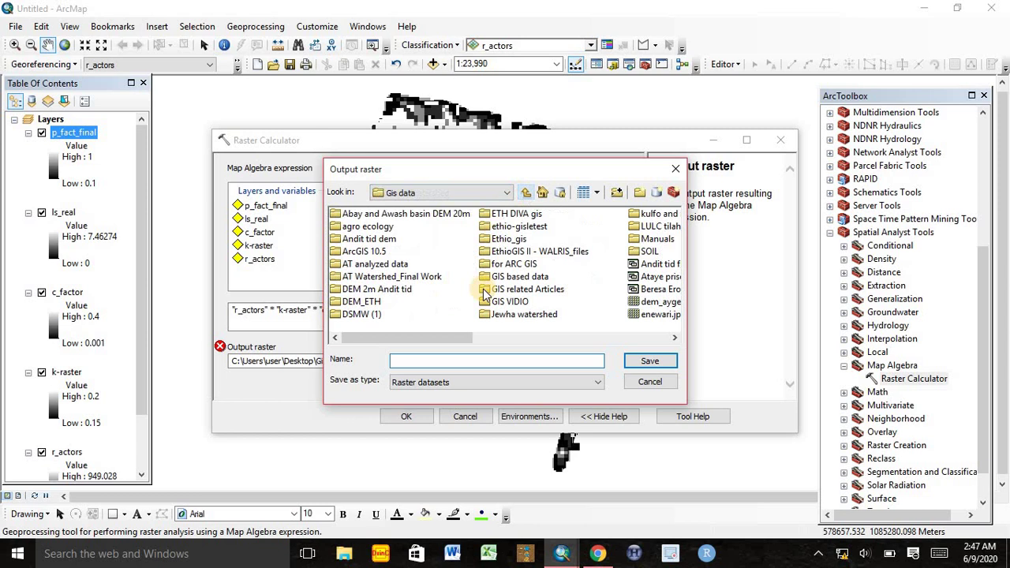
double_click(379, 276)
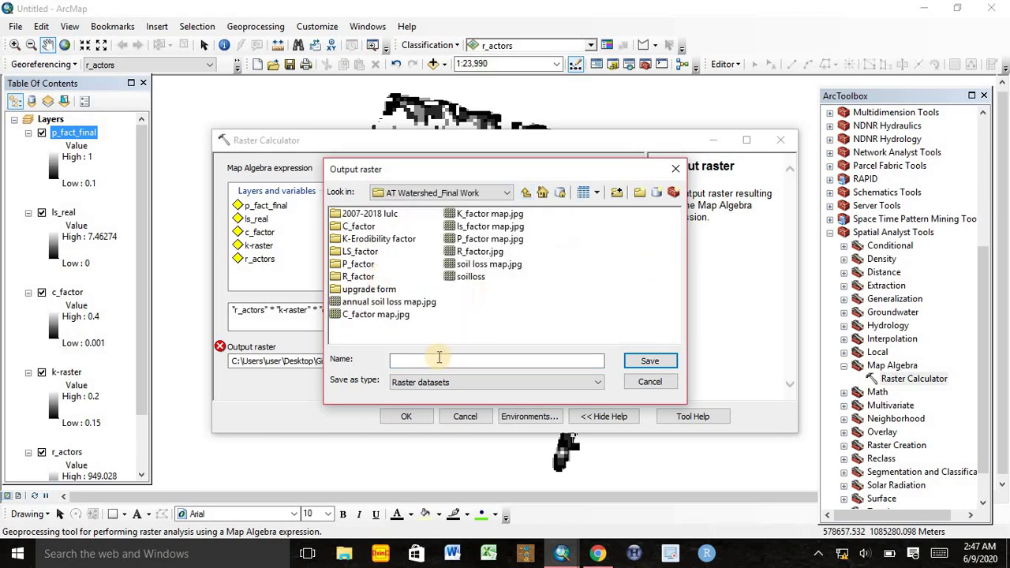
left_click(400, 360)
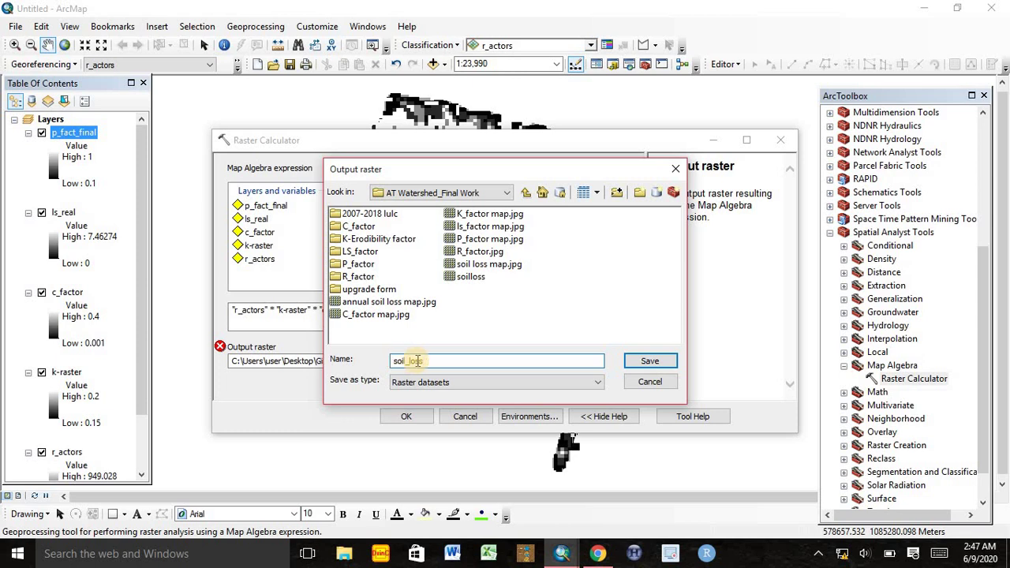
left_click(649, 360)
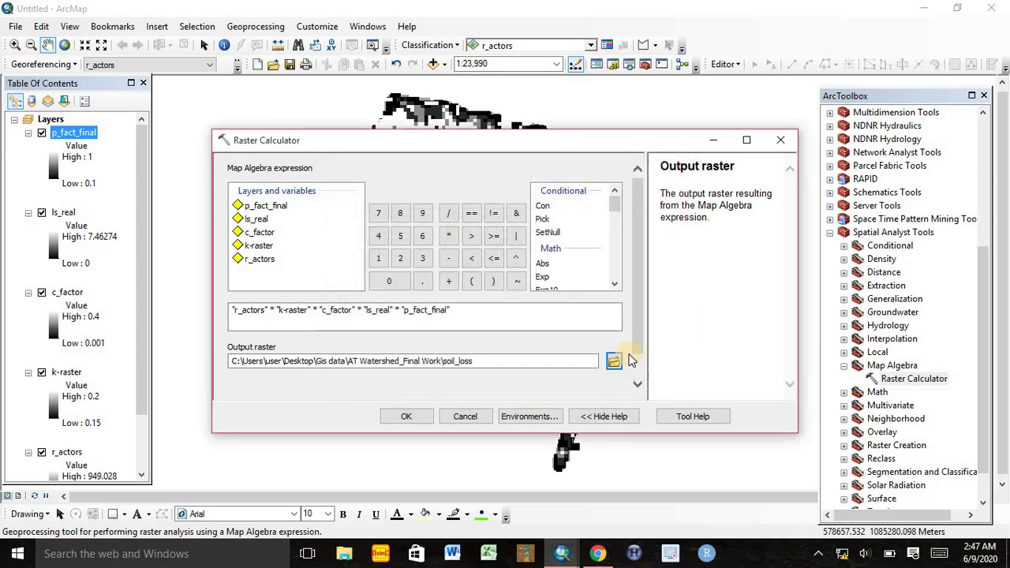
Run the Raster Calculator and rename the resulting layer soil_loss(t/ha/yr).
left_click(416, 418)
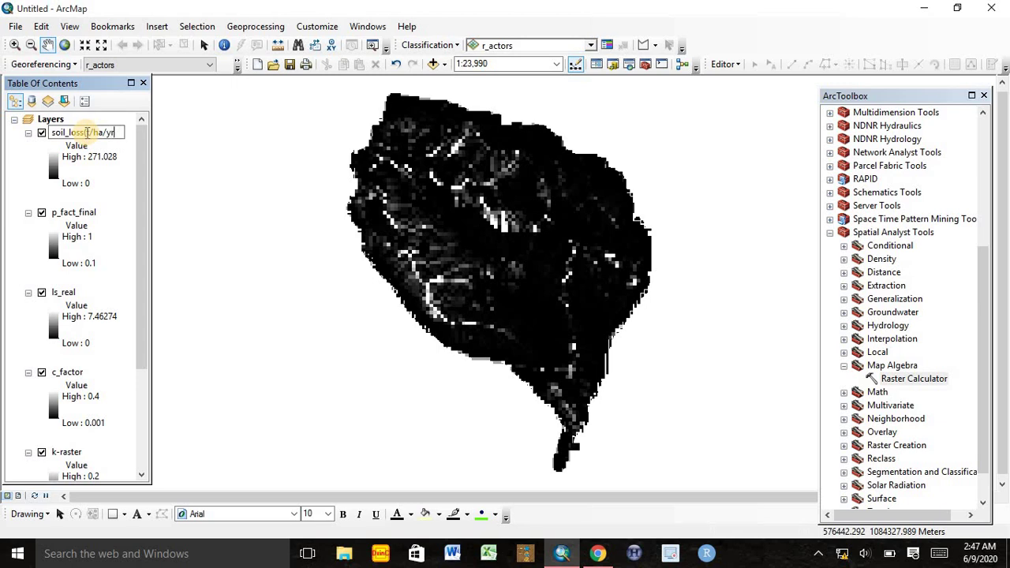
left_click(72, 217)
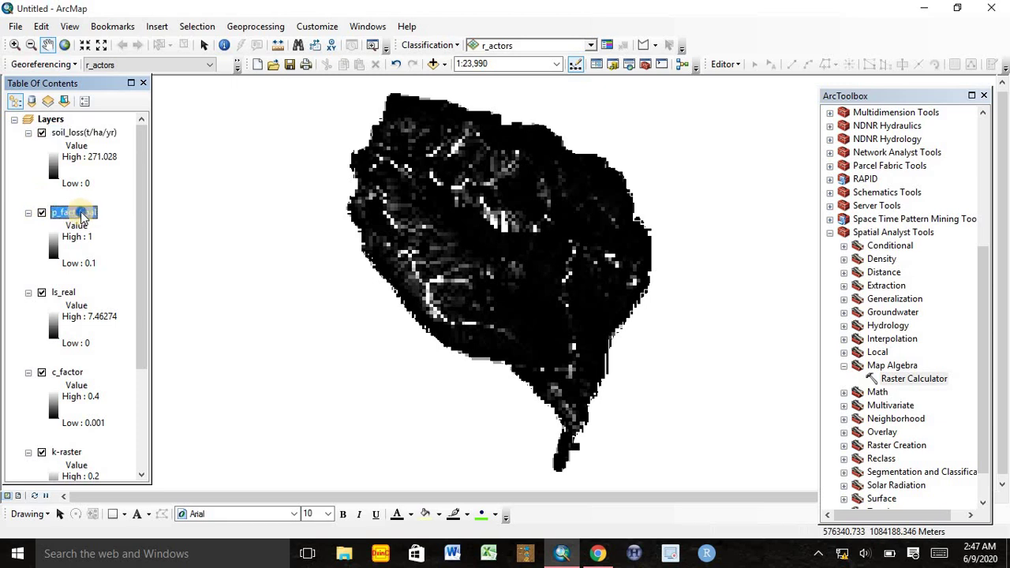
Remove the p_fact_final, ls_real and c_factor layers from the map.
right_click(81, 213)
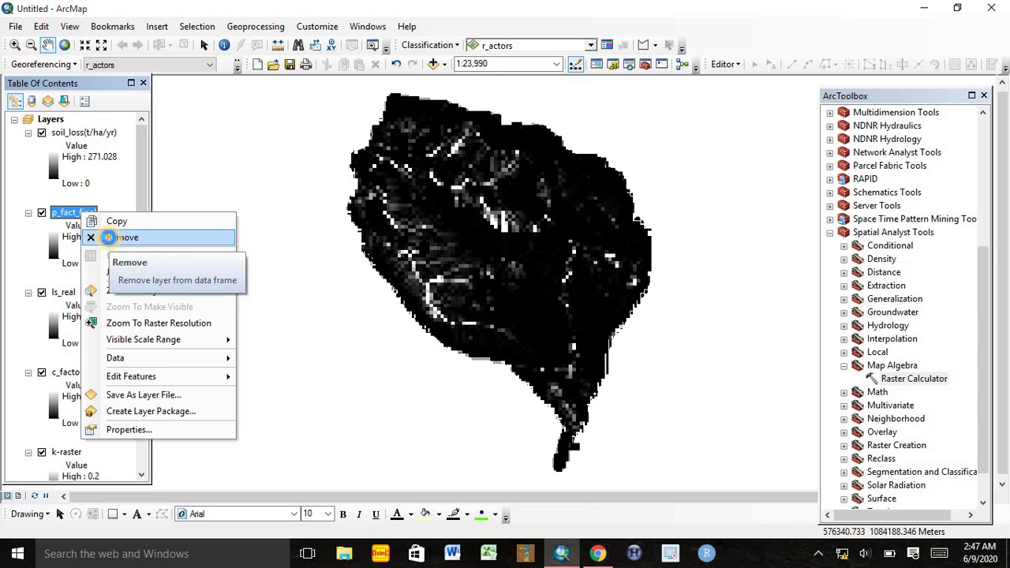
left_click(111, 238)
left_click(63, 213)
right_click(65, 213)
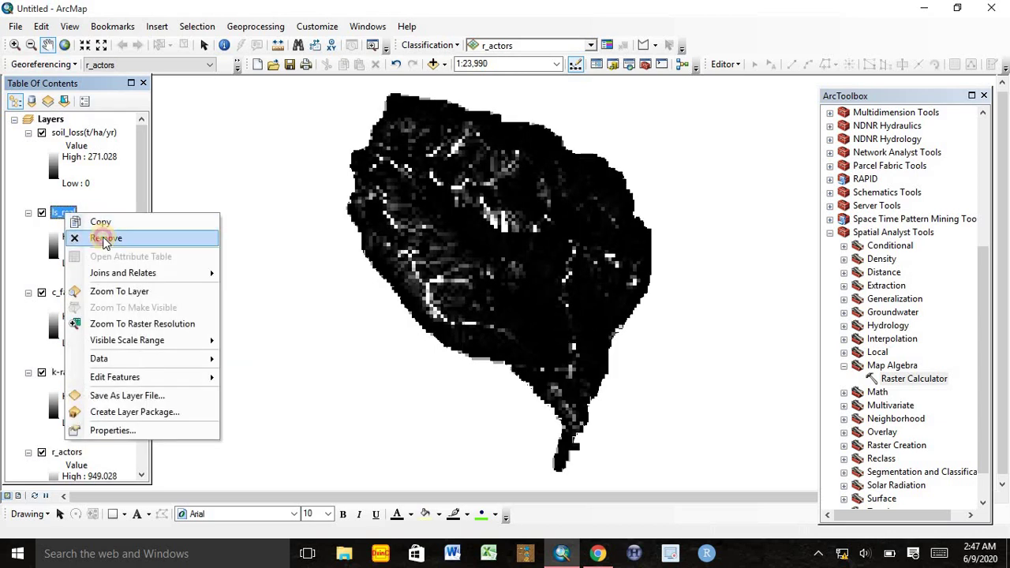
left_click(107, 239)
left_click(58, 211)
right_click(58, 209)
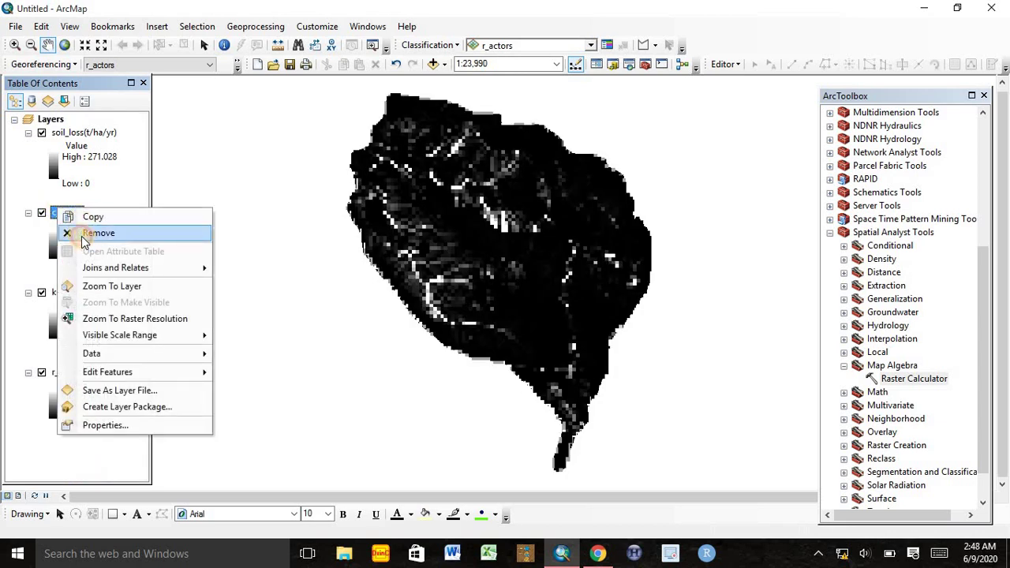
left_click(85, 235)
Remove k-raster and r_actors, then select the remaining soil_loss(t/ha/yr) layer.
left_click(63, 213)
right_click(63, 215)
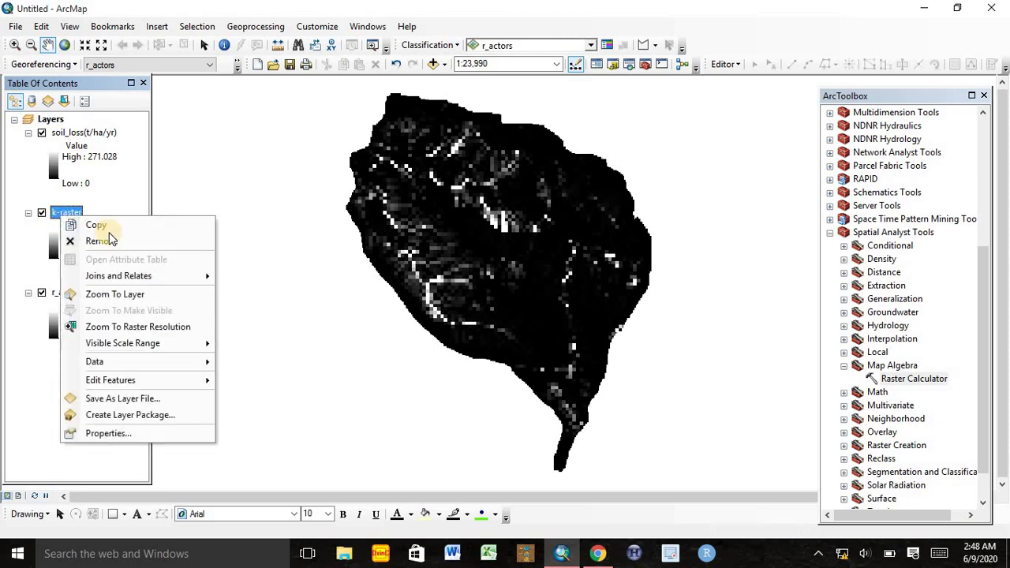
left_click(90, 240)
right_click(63, 214)
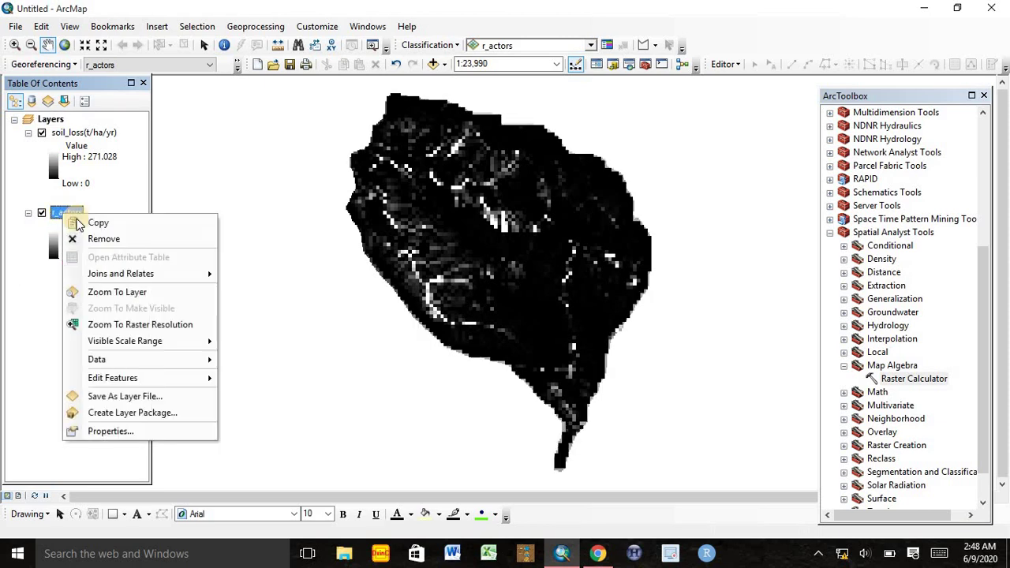
left_click(88, 234)
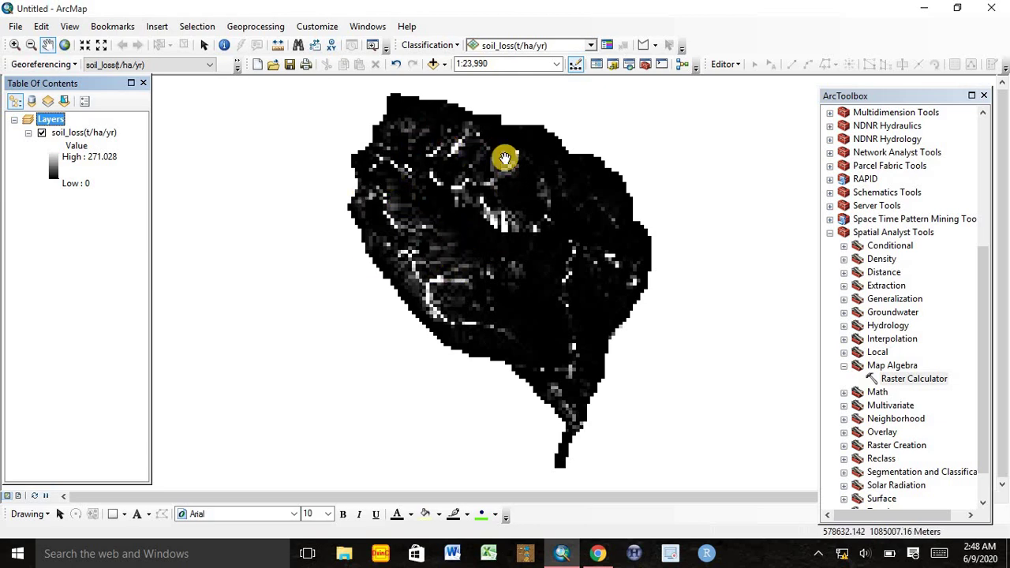
left_click(81, 134)
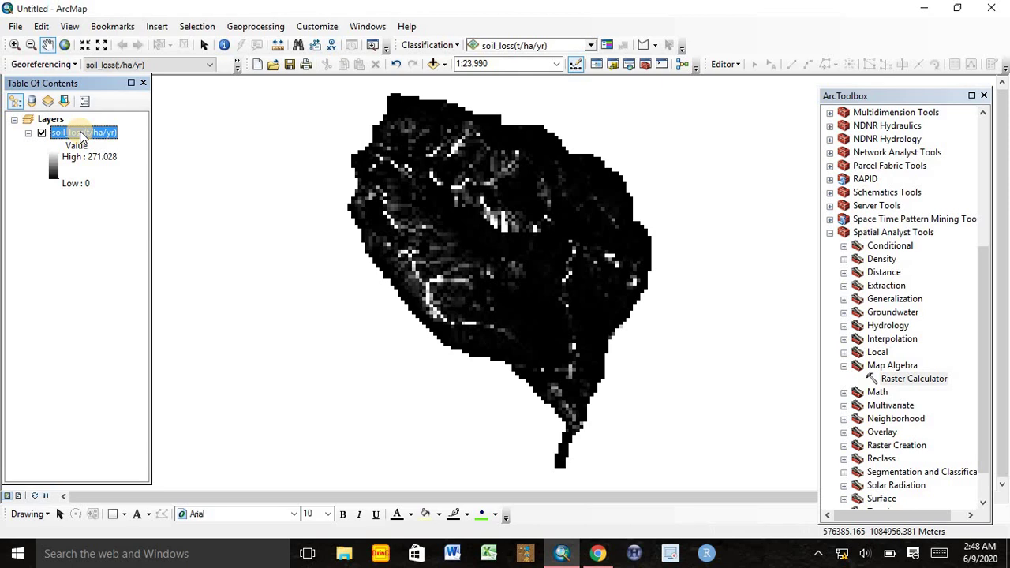
Set the soil loss layer's symbology to Classified, computing the histogram.
double_click(80, 132)
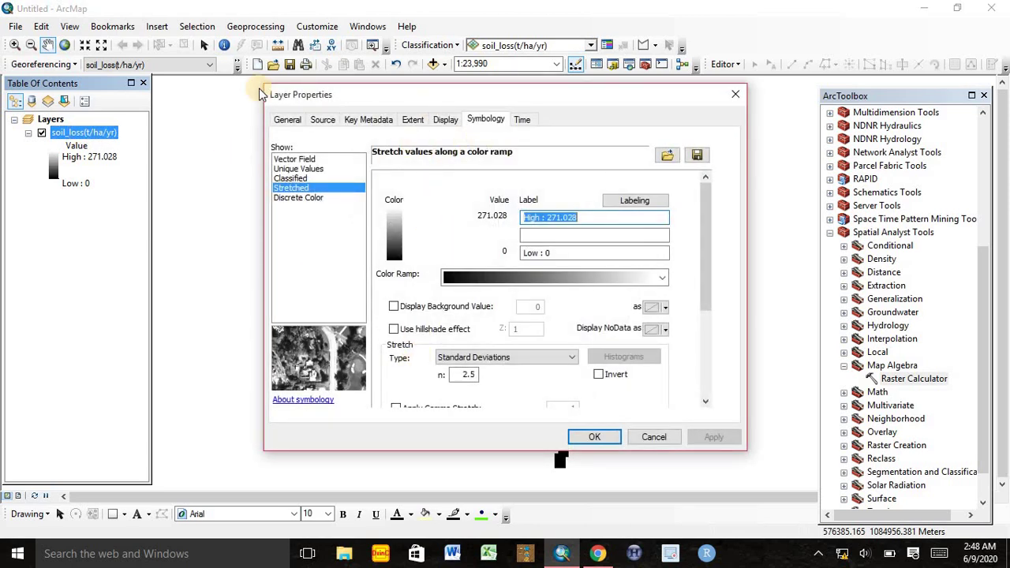
left_click(291, 178)
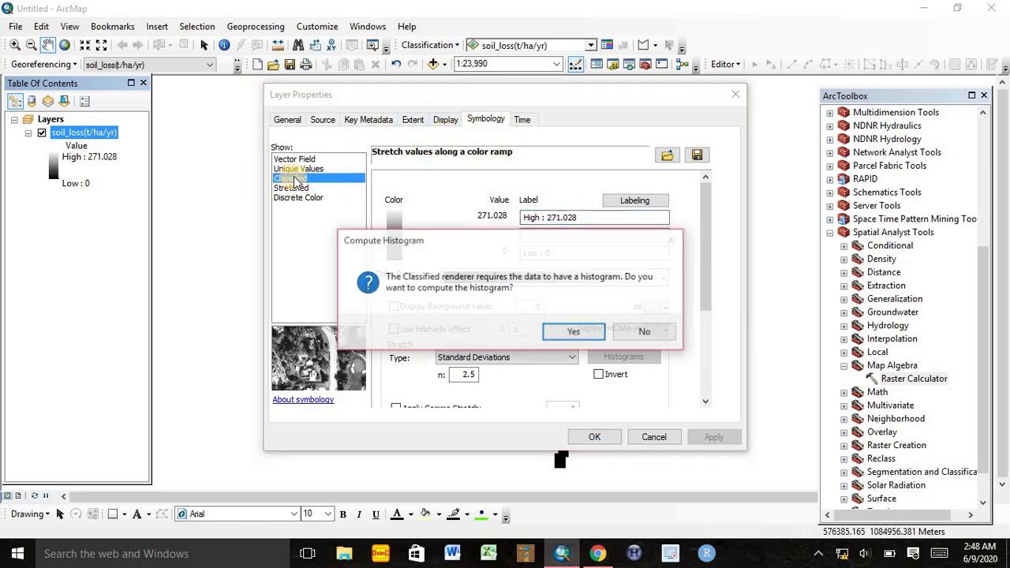
left_click(574, 332)
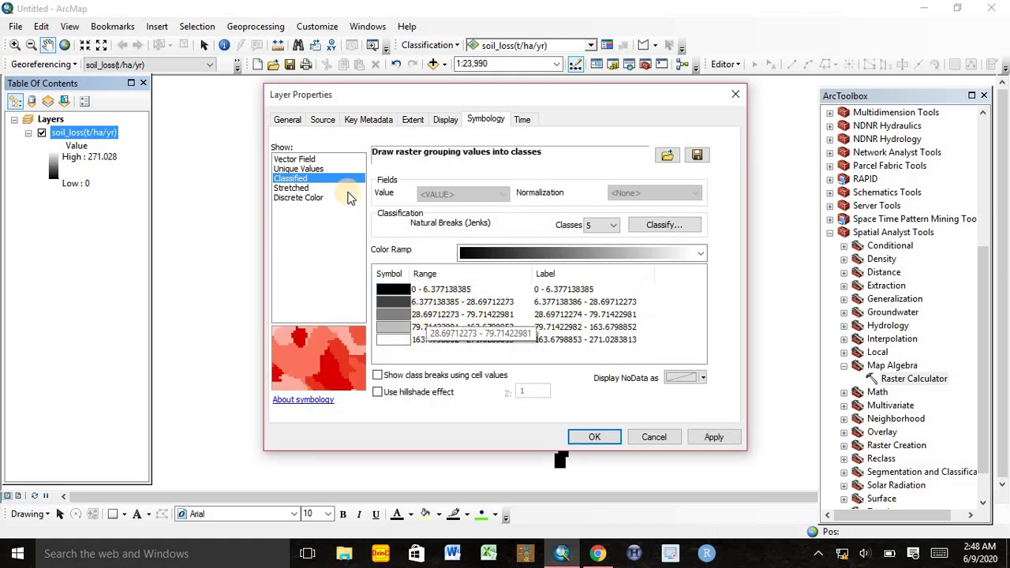
left_click(299, 188)
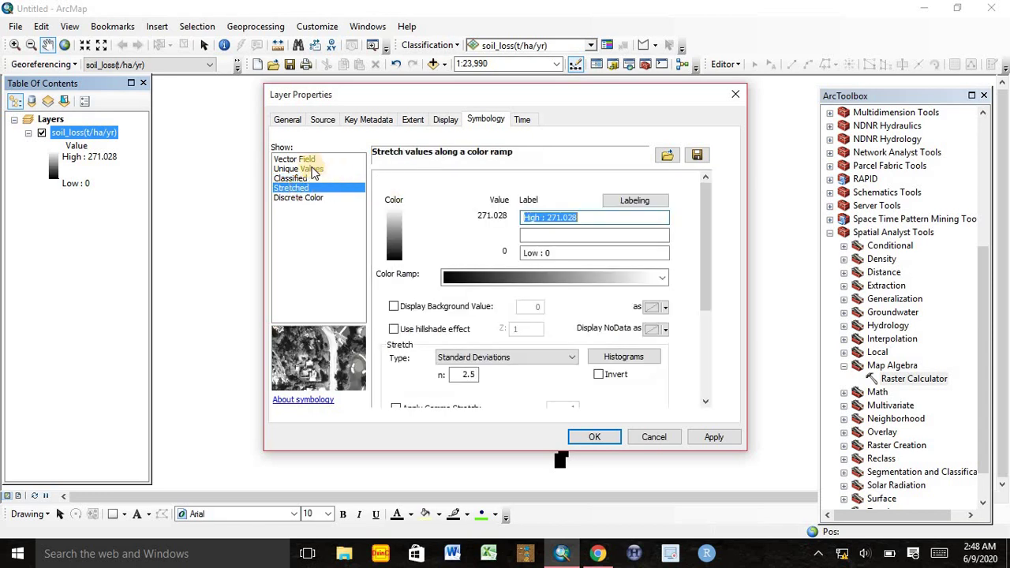
left_click(292, 178)
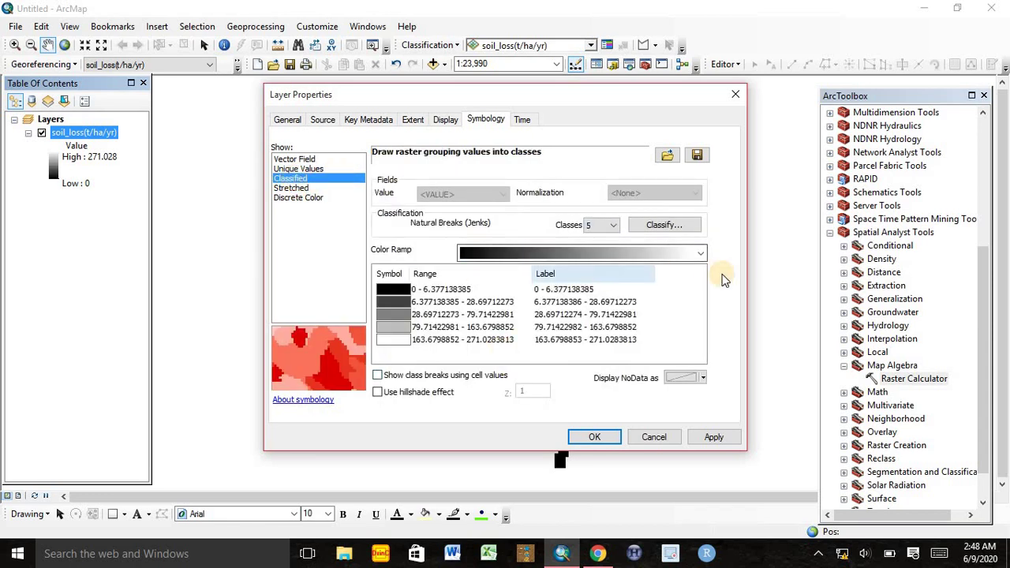
Use 4 classes with the green-to-red color ramp and apply.
left_click(613, 226)
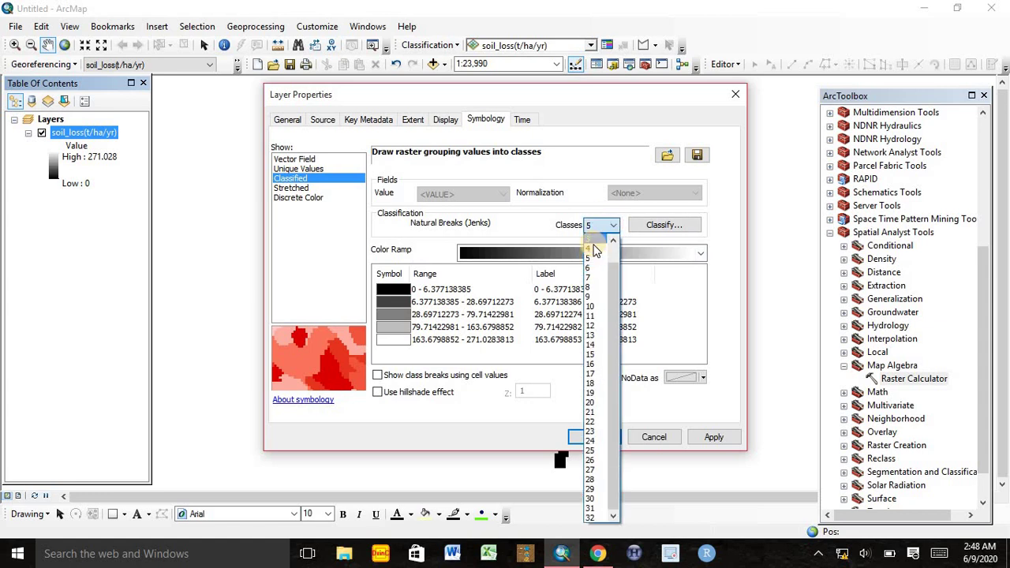
left_click(591, 249)
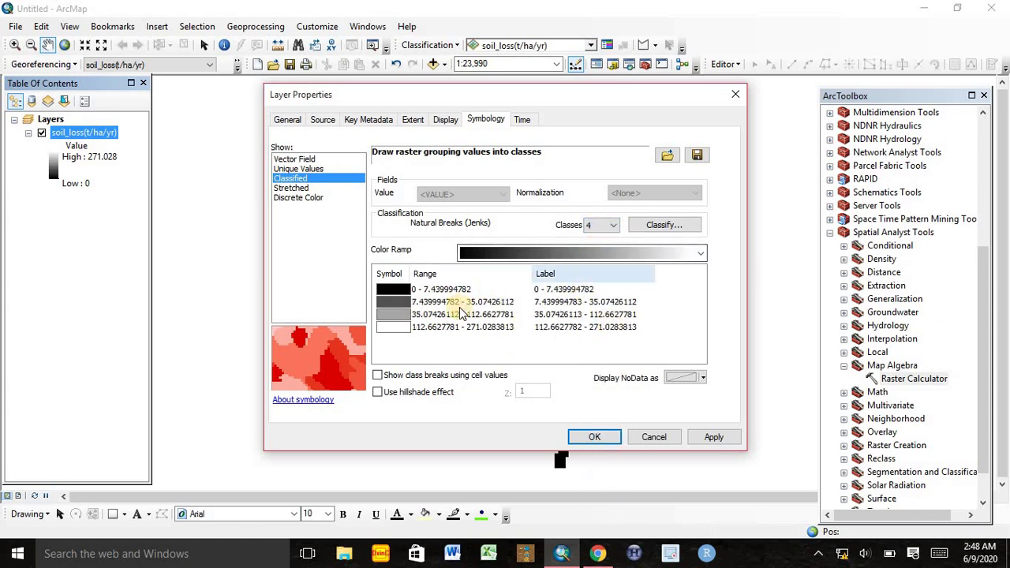
left_click(700, 253)
left_click(557, 125)
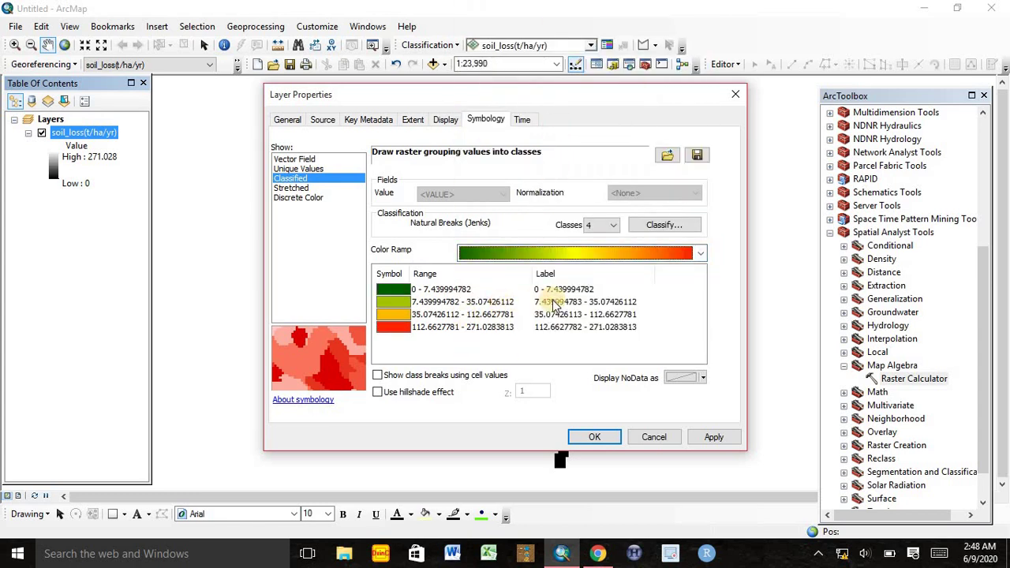
left_click(594, 437)
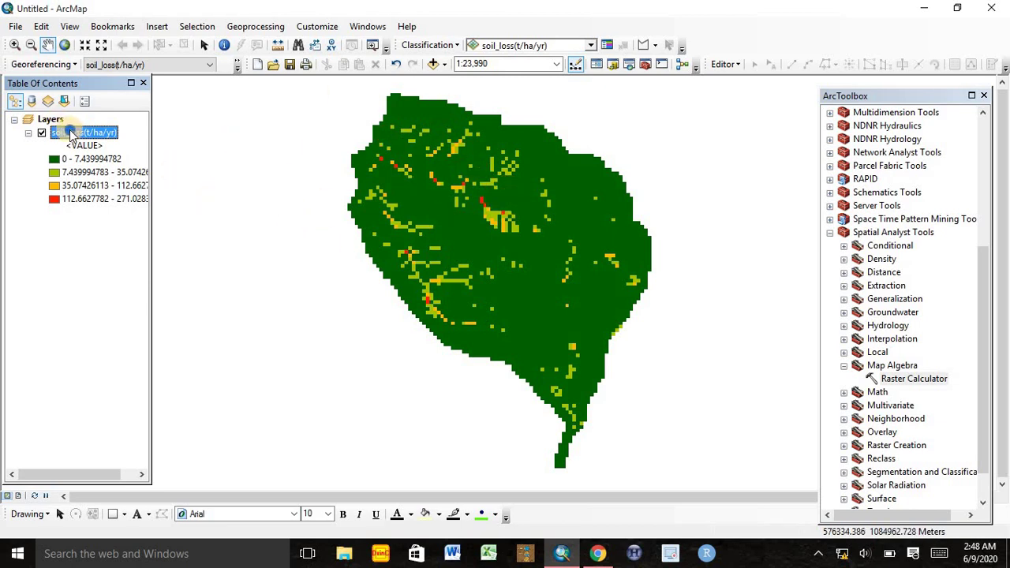
Switch soil_loss(t/ha/yr) symbology to Stretched with the green-yellow-red color ramp.
right_click(71, 134)
left_click(93, 345)
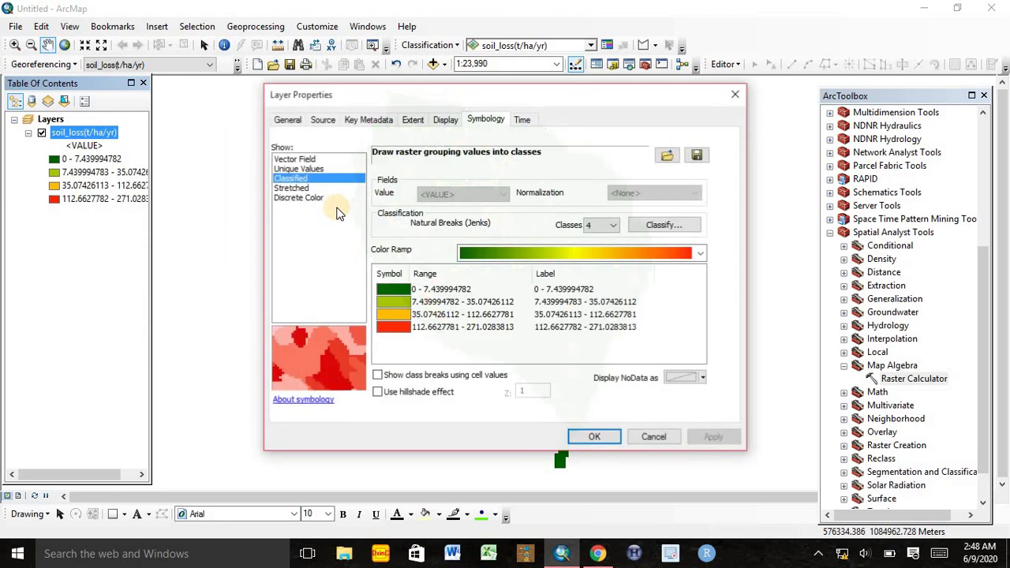
left_click(297, 188)
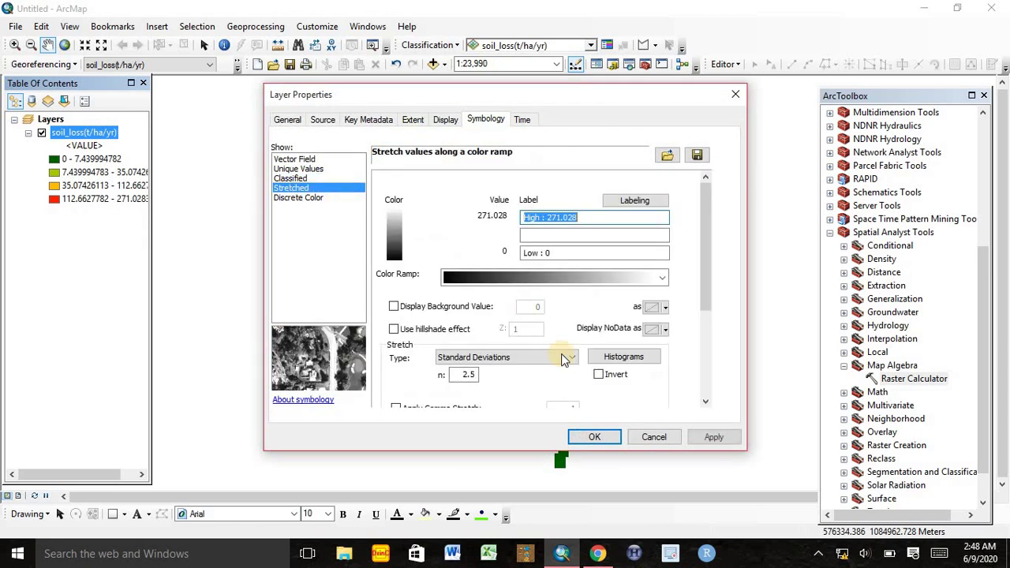
left_click(665, 279)
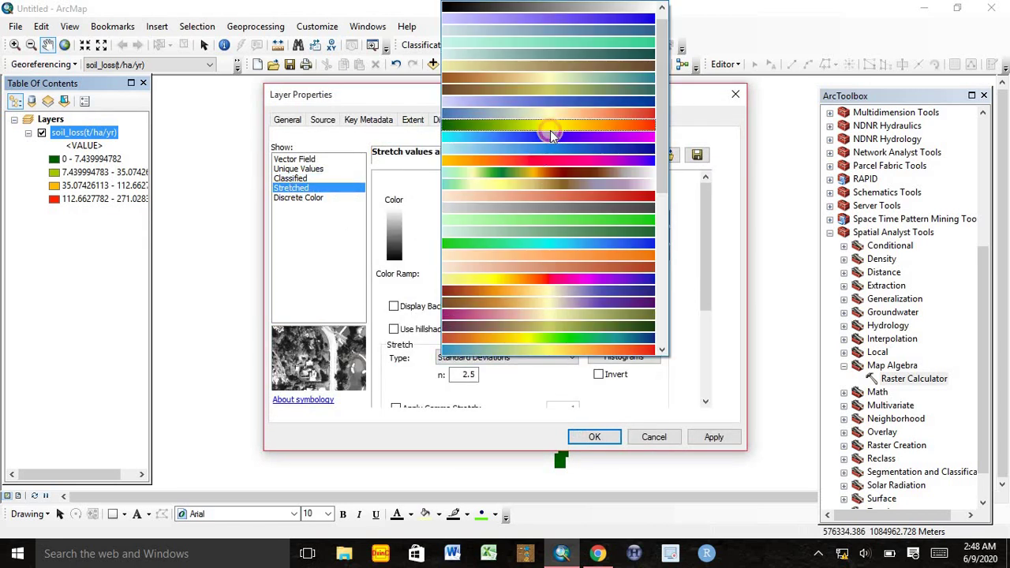
left_click(550, 128)
left_click(592, 439)
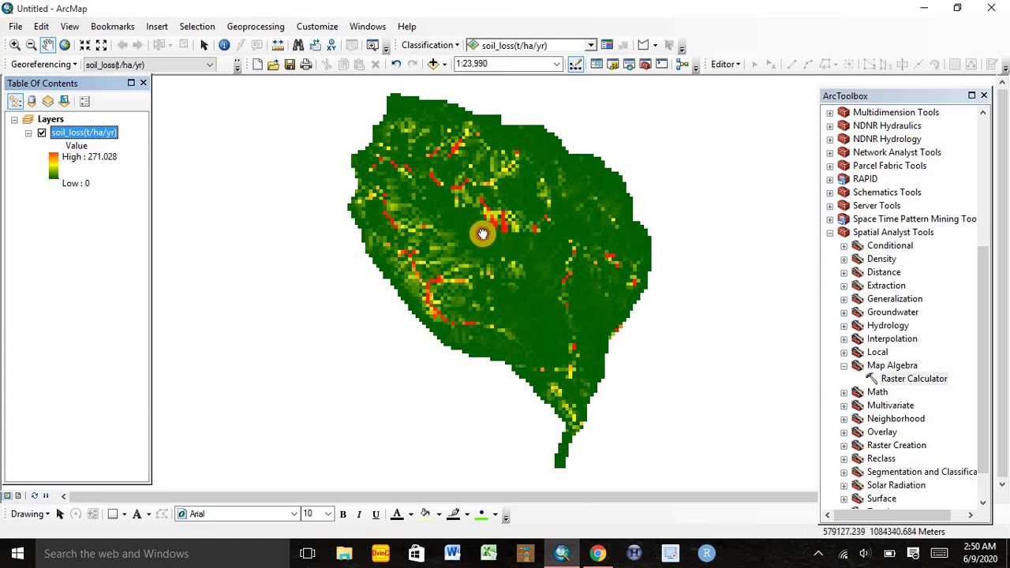
mouse_move(482, 222)
left_mouse_down()
mouse_move(475, 253)
mouse_move(471, 235)
left_mouse_up()
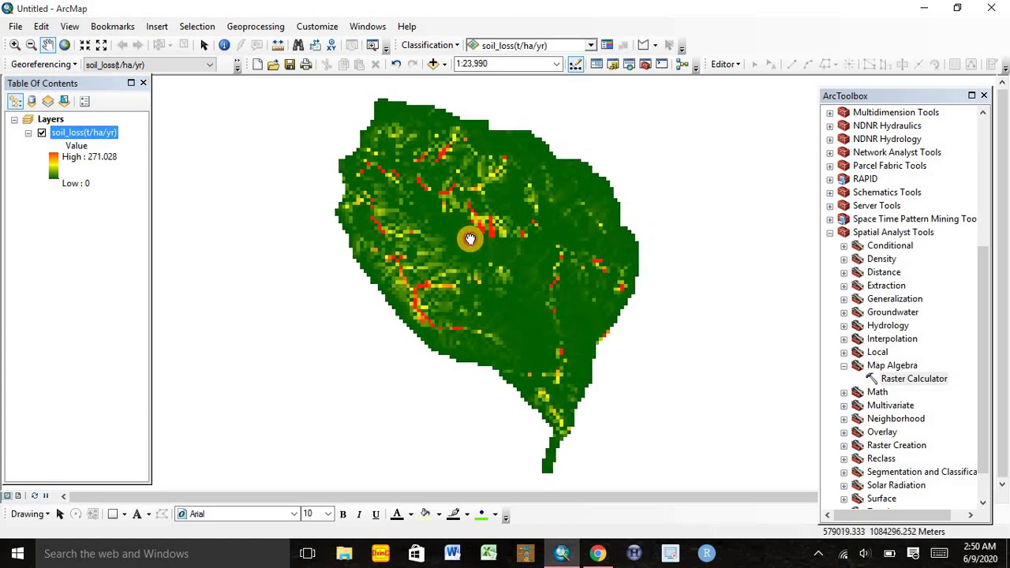